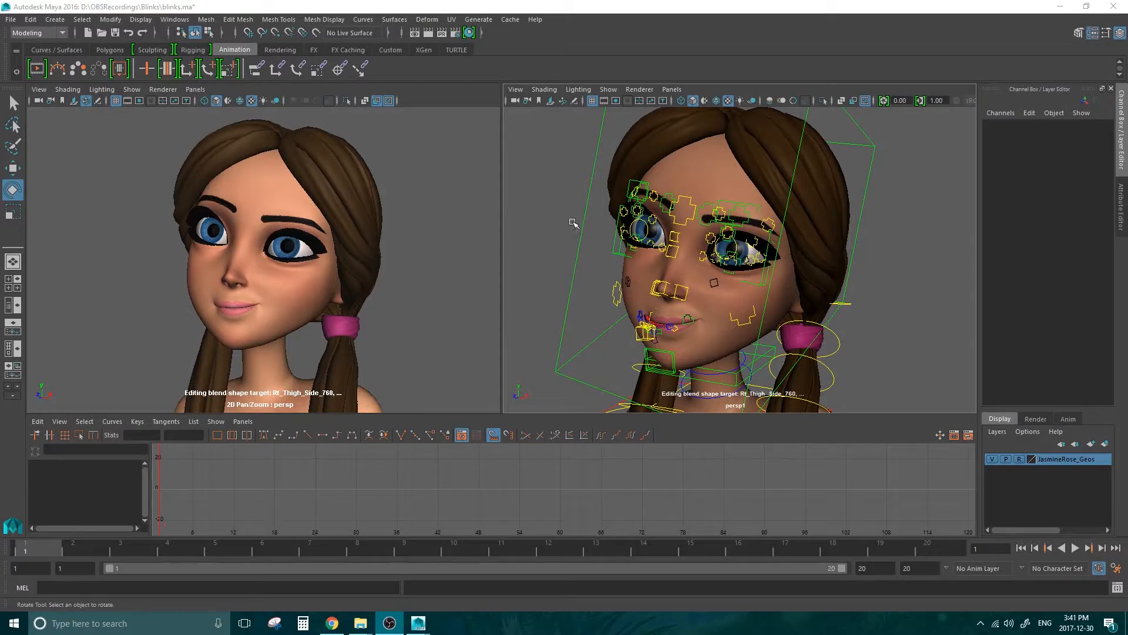
Try moving the eyelid master controls vertically and undo the move.
alt+drag(573, 222, 625, 201)
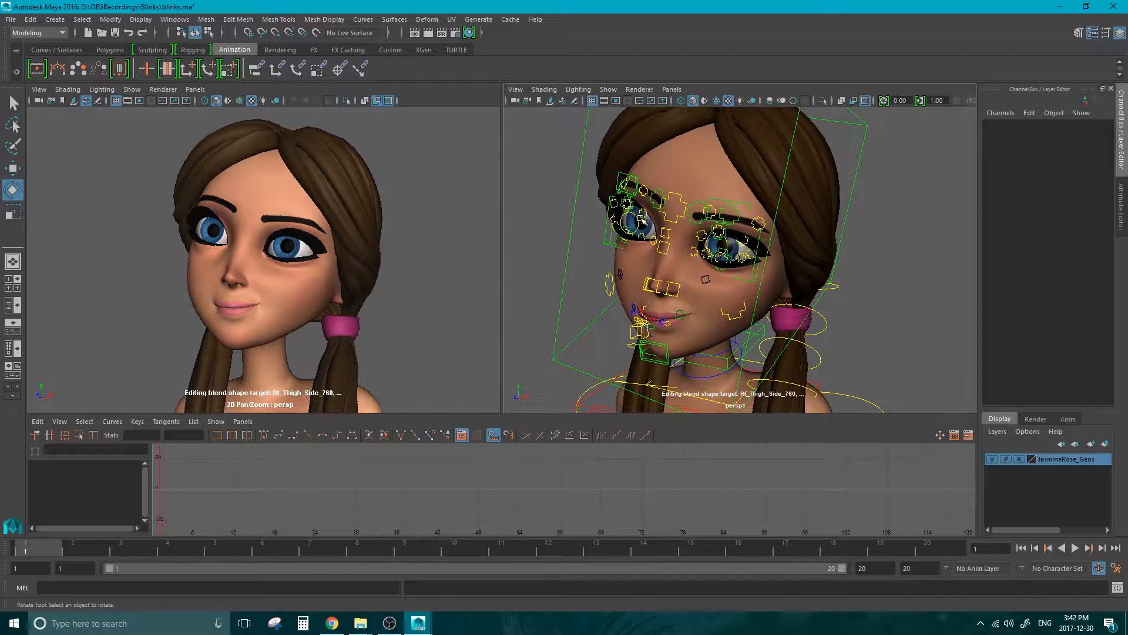
scroll(652, 223, up, 5)
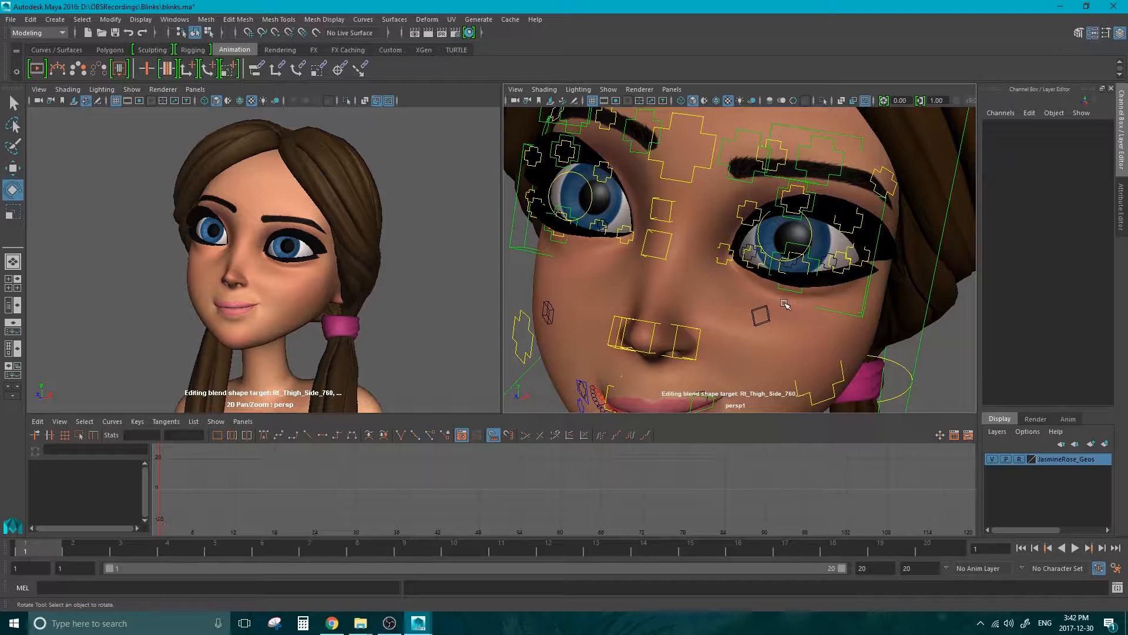
click(783, 288)
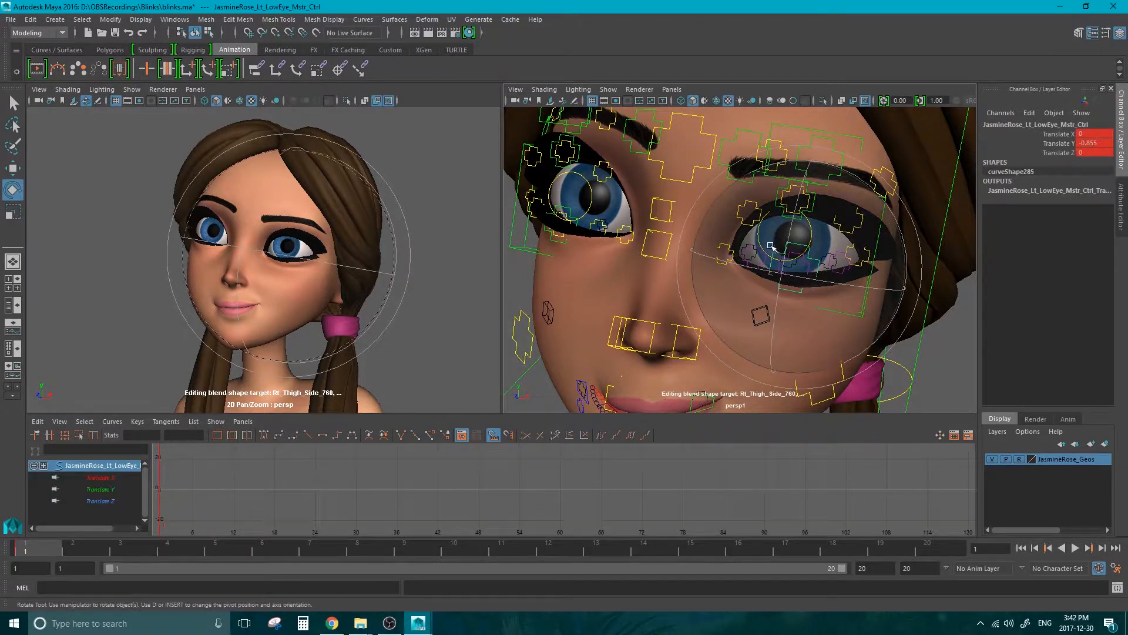
key(w)
drag(779, 354, 787, 304)
key(ctrl+z)
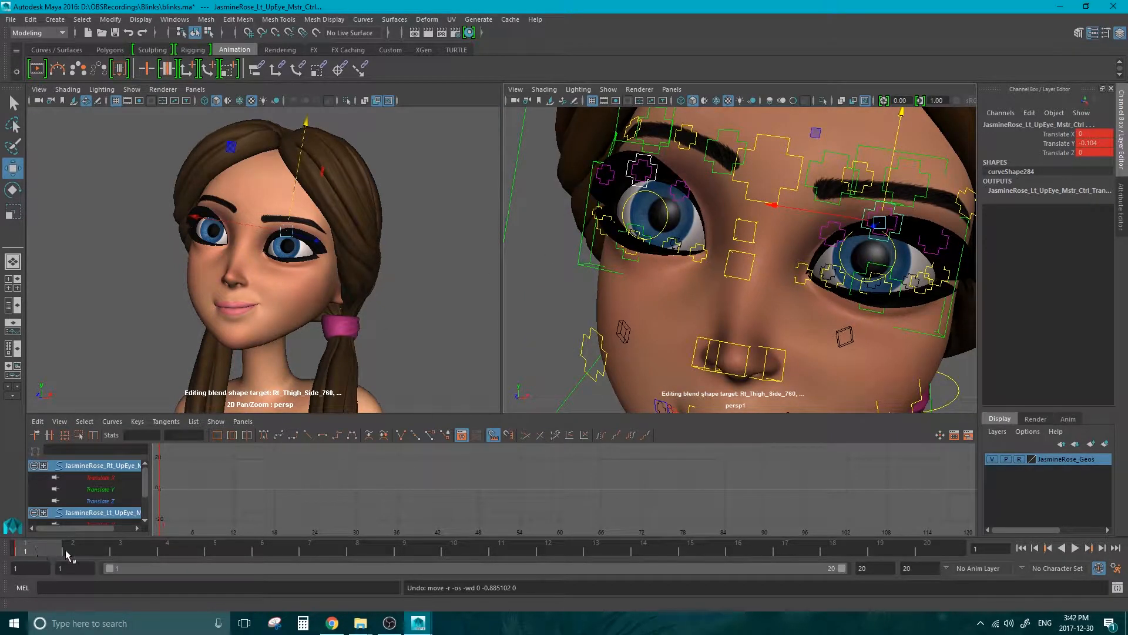
At frame 3, lower both upper eyelid master controls over the irises, bringing the right one to about -1.376 in Translate Y.
click(133, 544)
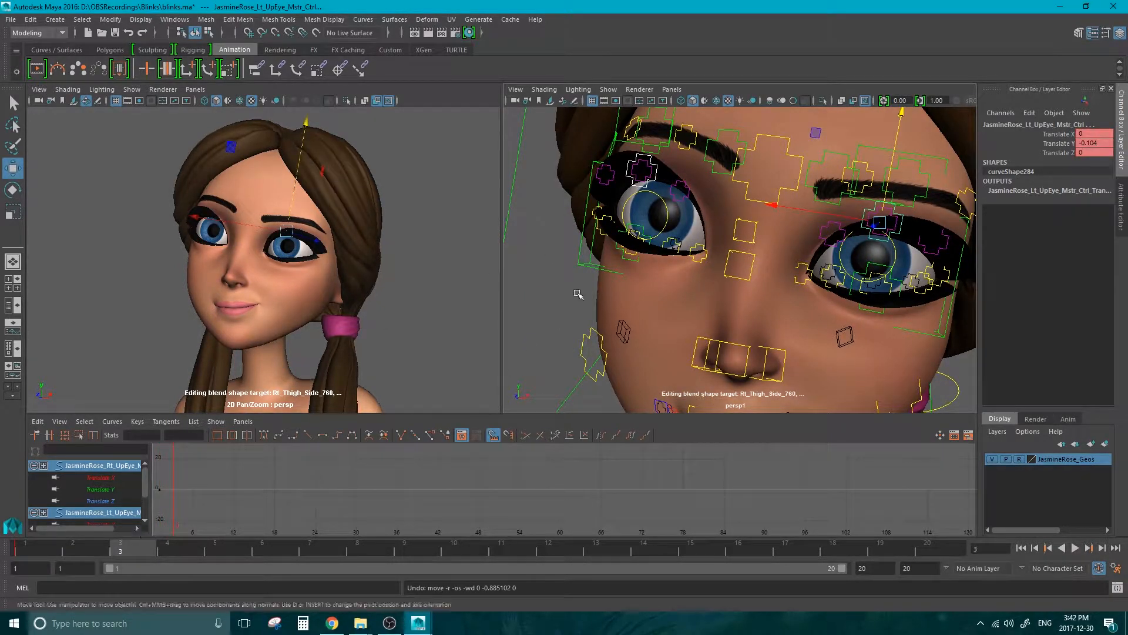
click(636, 186)
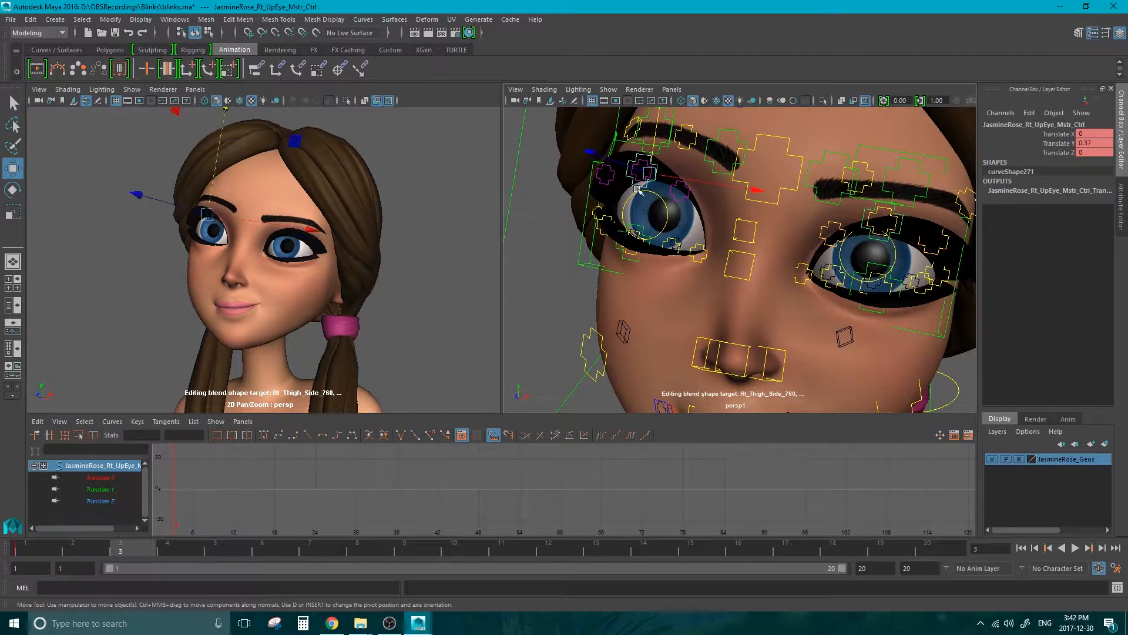
shift+click(864, 226)
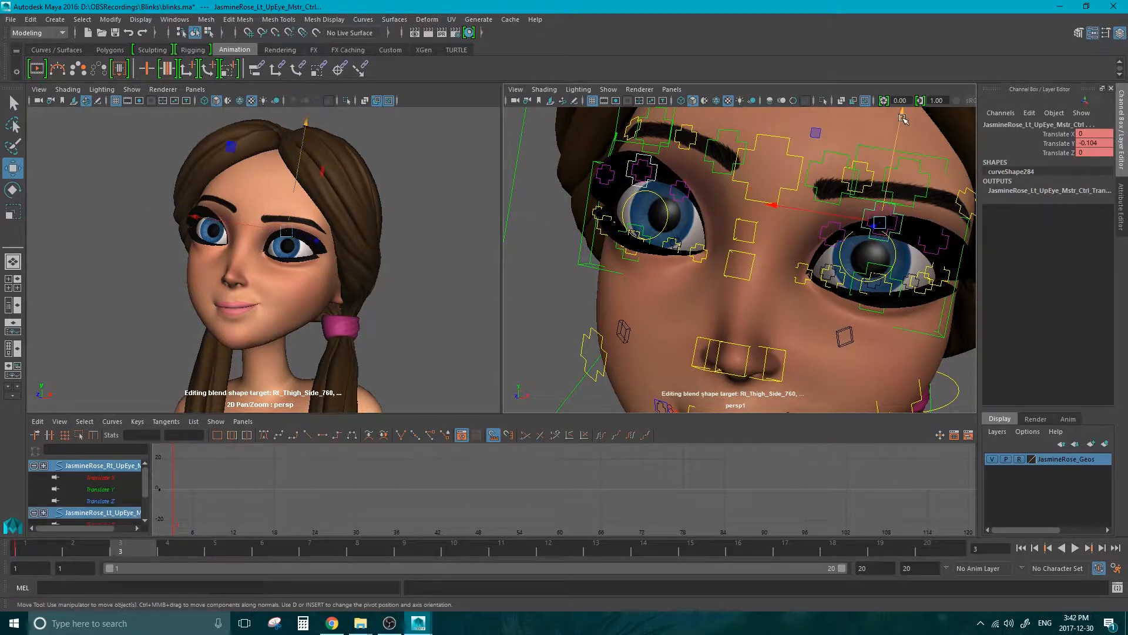
drag(903, 115, 898, 148)
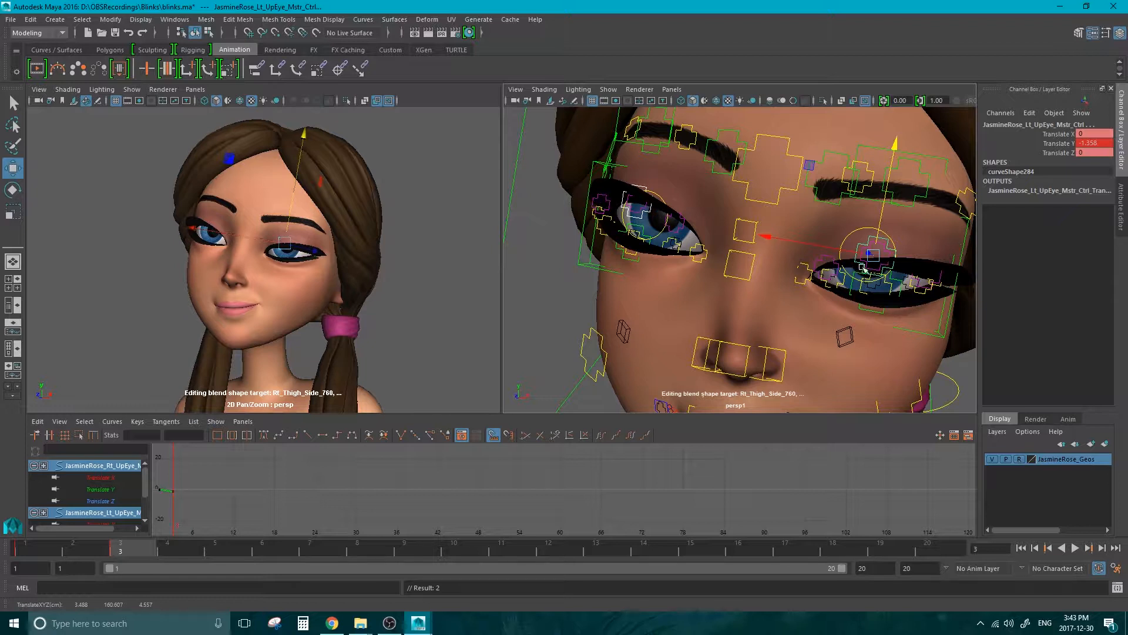
click(630, 188)
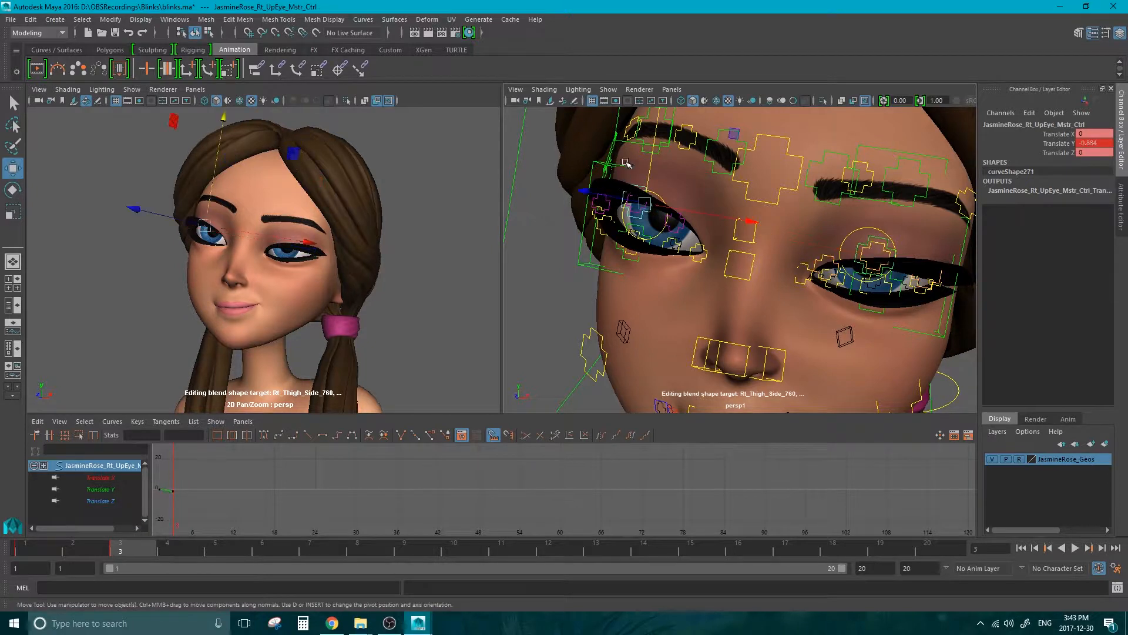
drag(657, 129, 657, 142)
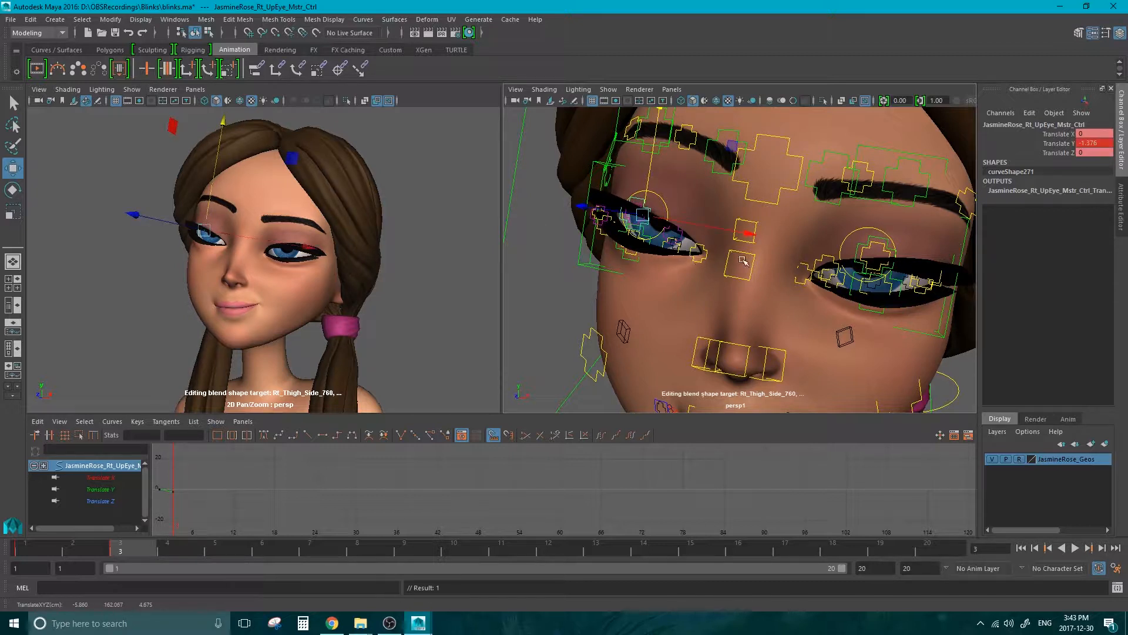
Close both eyes by raising the lower eyelid master controls to meet the upper lids, right one about -1.312 in Translate Y, and key them.
shift+click(858, 245)
shift+click(872, 308)
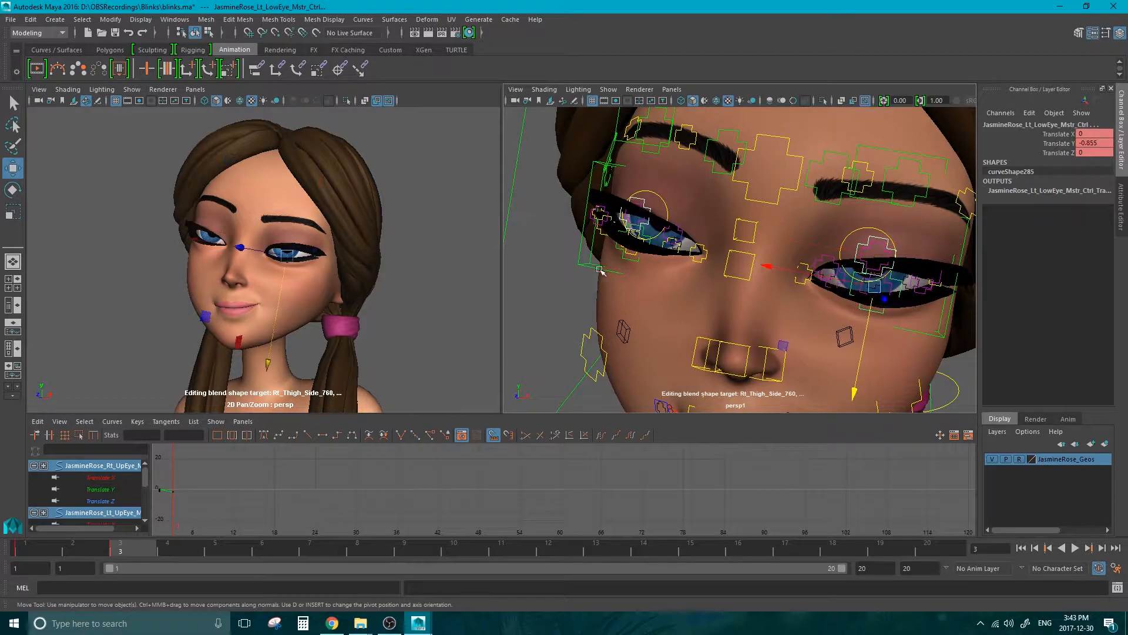
shift+click(628, 259)
drag(622, 350, 626, 340)
key(s)
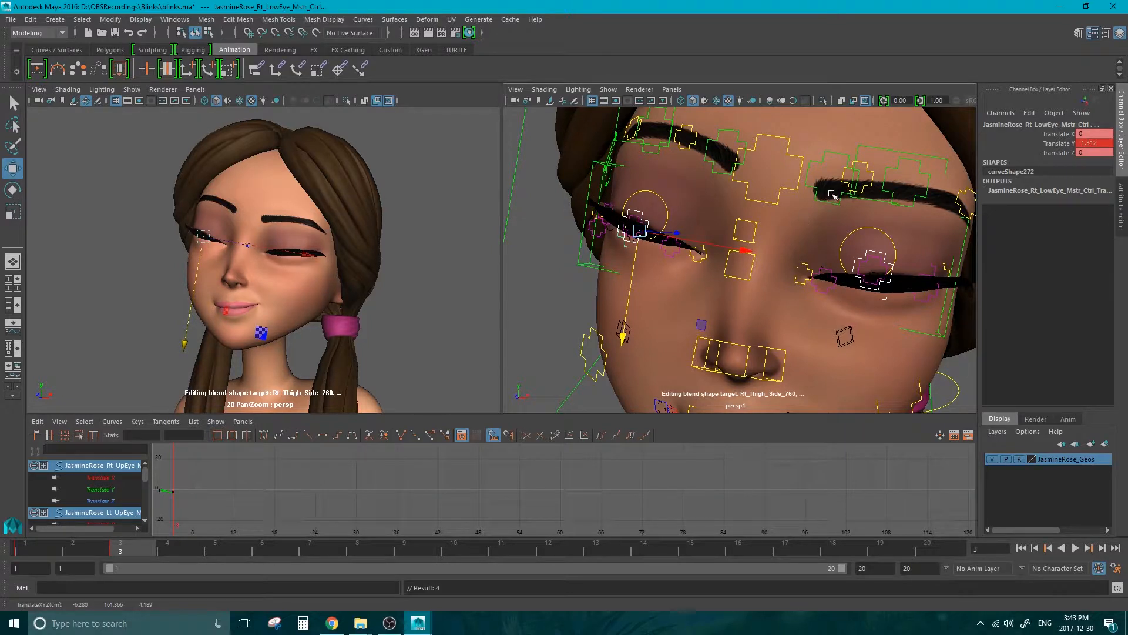
Lower both eyebrow master controls at frame 3, with the left one at about -1.422 in Translate Y.
alt+drag(832, 195, 613, 183)
click(764, 209)
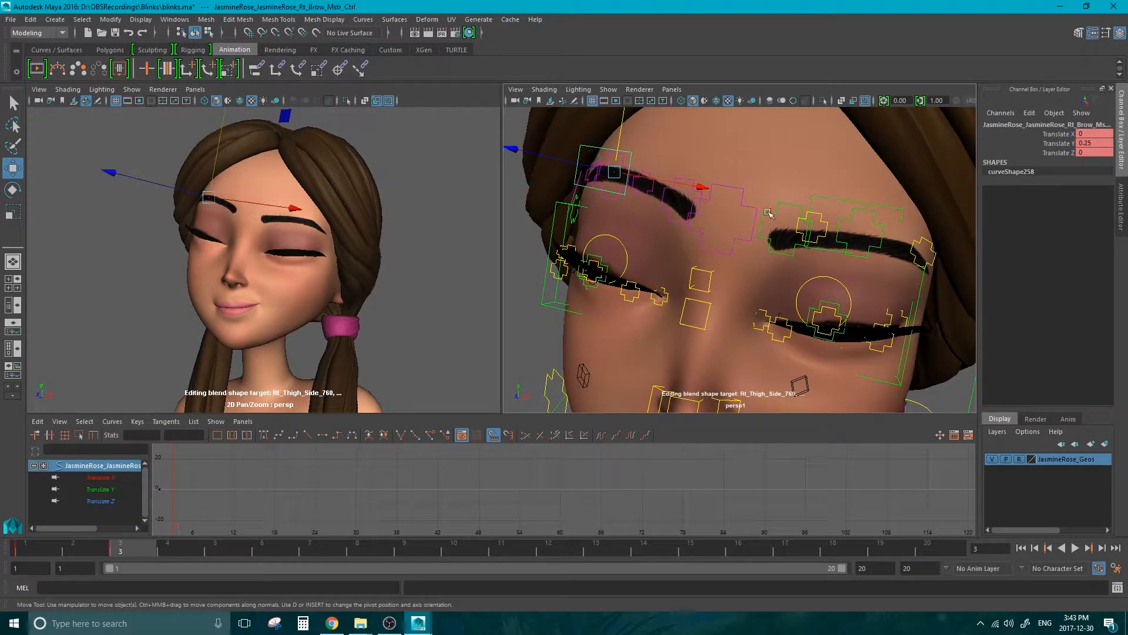
shift+click(843, 203)
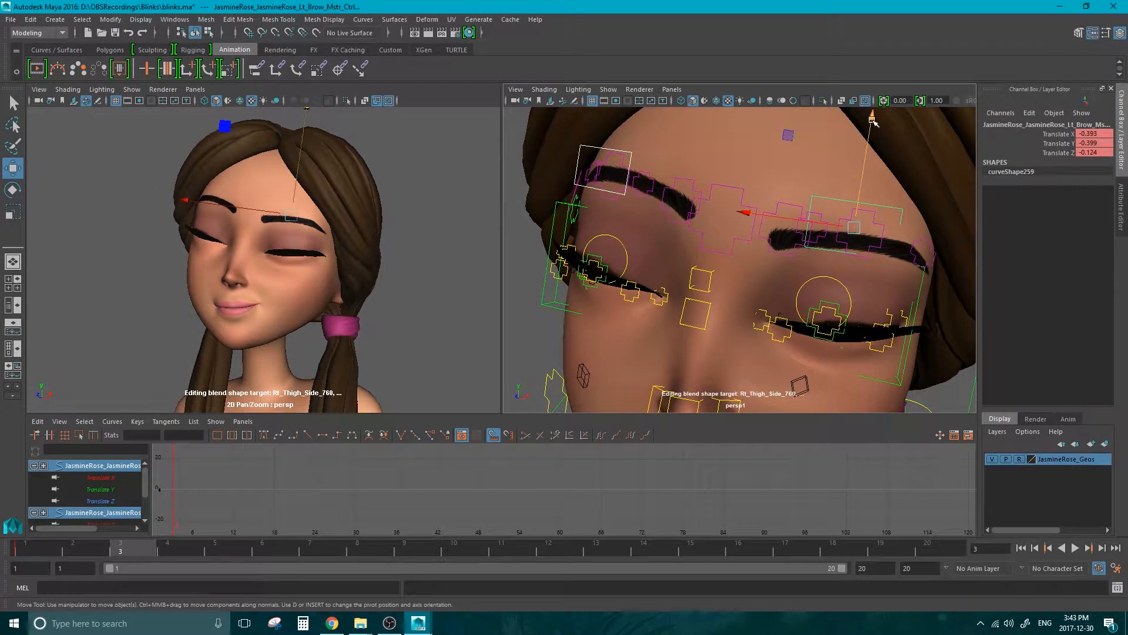
drag(875, 121, 873, 151)
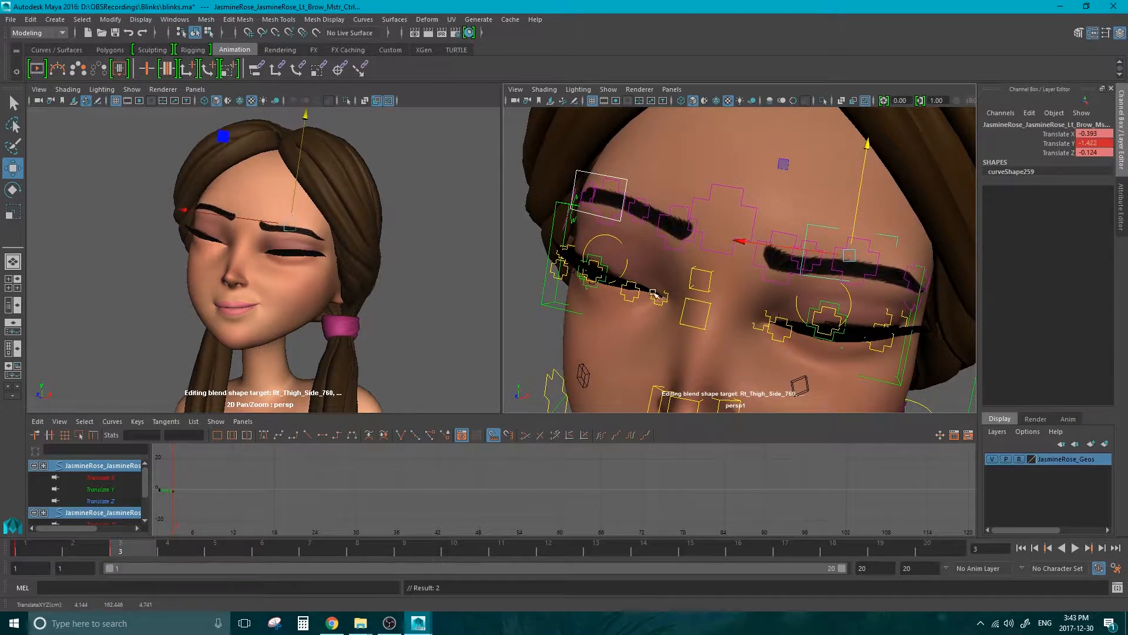
Add the upper and lower eyelid master controls to the eyebrow selection and key them all at frame 3.
alt+drag(656, 294, 623, 276)
click(588, 251)
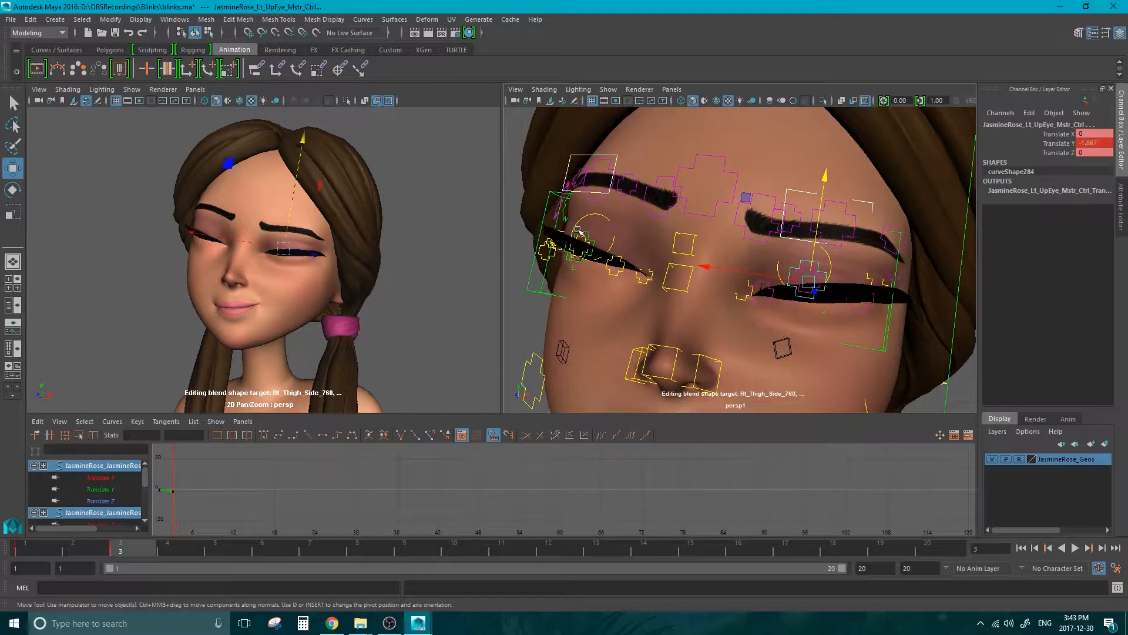
click(575, 269)
click(820, 308)
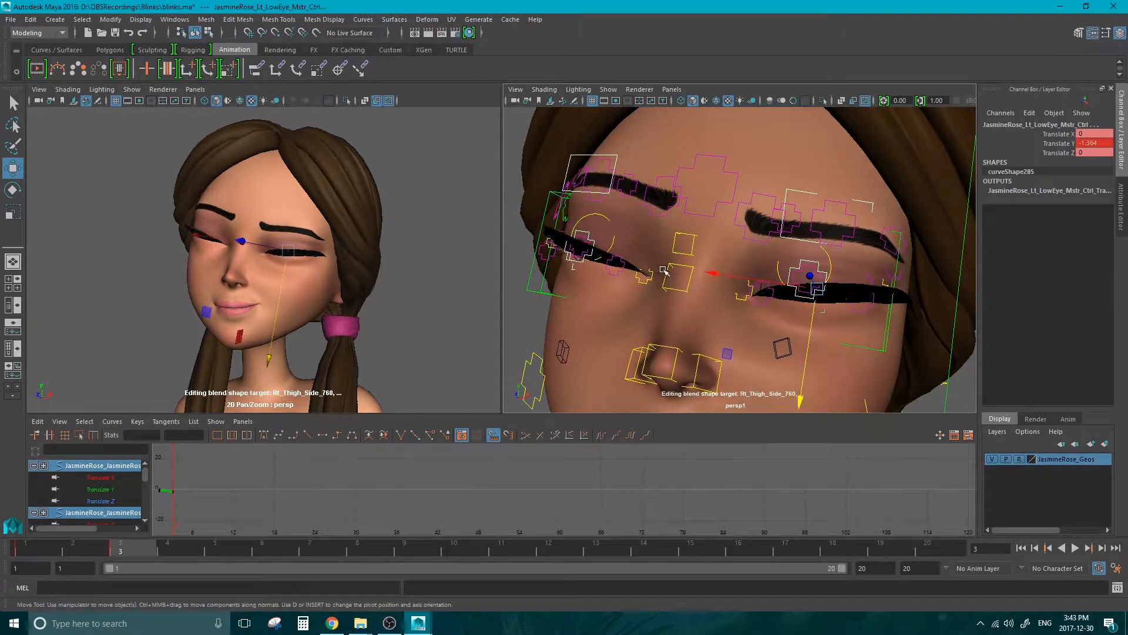
key(s)
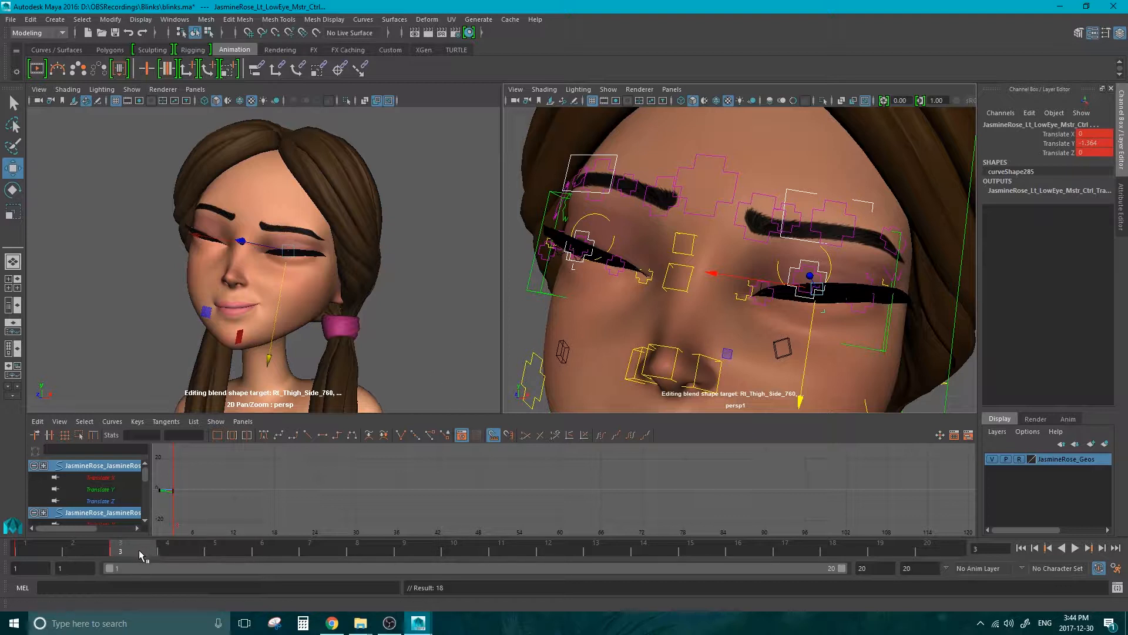
Key the closed-eye pose again at frame 4 and the open-eye pose from frame 1 at frame 7.
drag(133, 549, 157, 553)
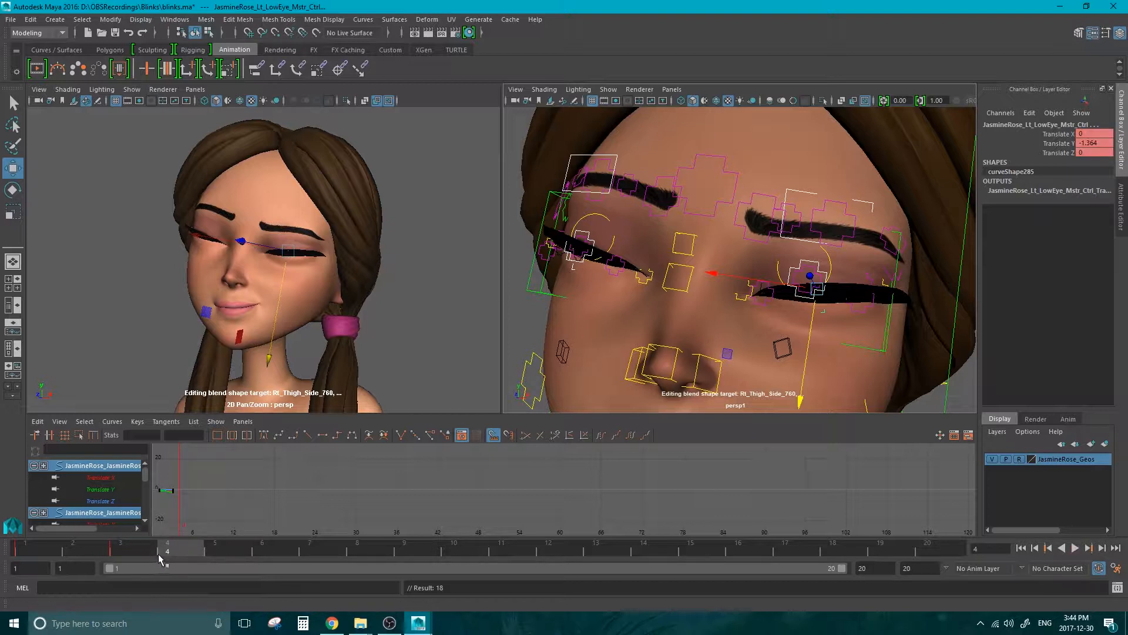
key(s)
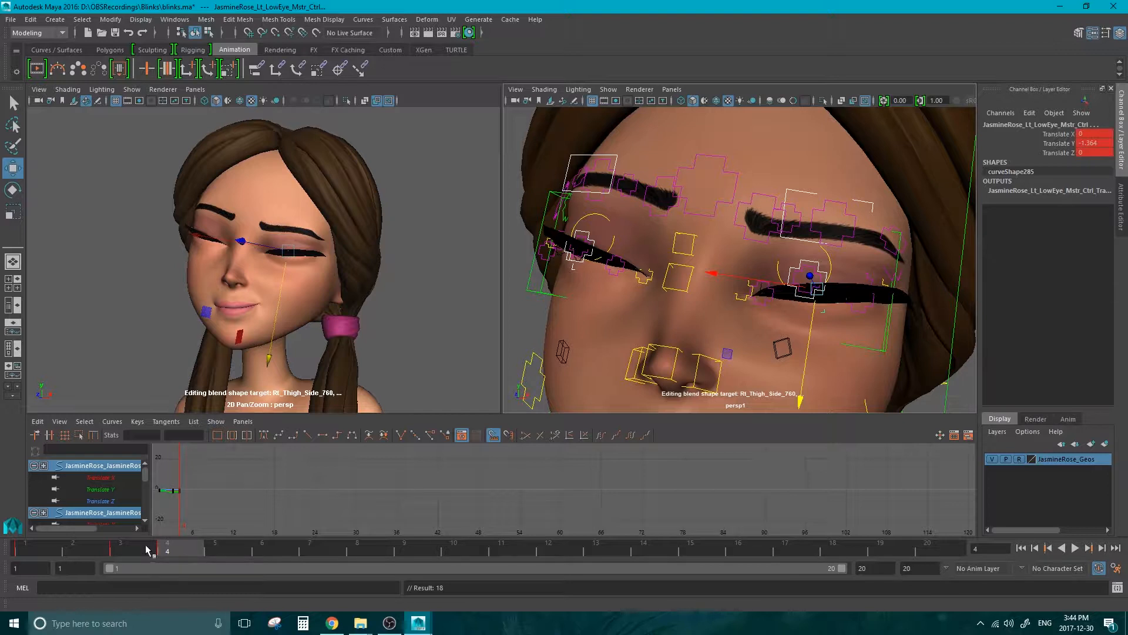
drag(167, 553, 239, 552)
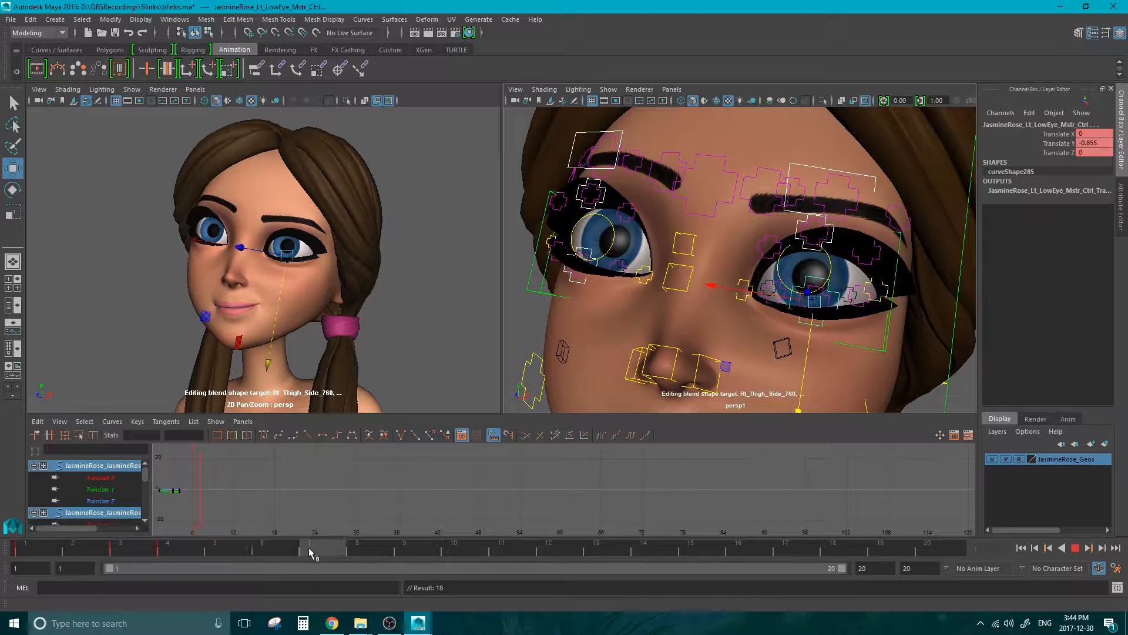
drag(308, 551, 310, 551)
key(s)
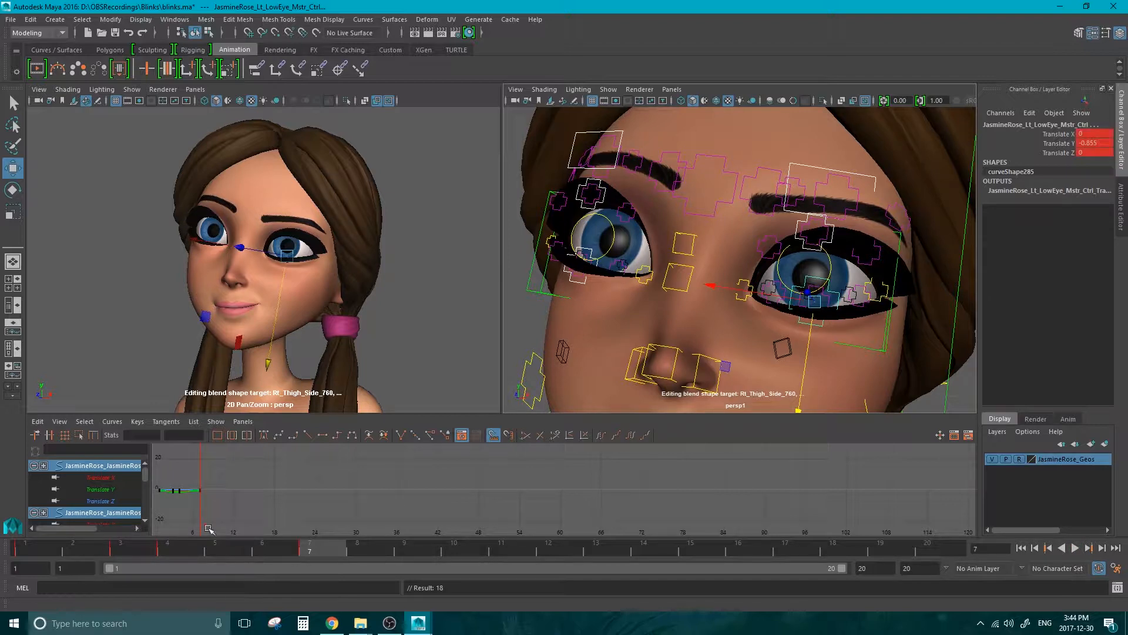
At frame 4, move both eyebrow master controls slightly farther down than in the frame 3 pose.
mouse_move(159, 550)
mouse_down()
mouse_move(311, 554)
mouse_move(167, 550)
mouse_up()
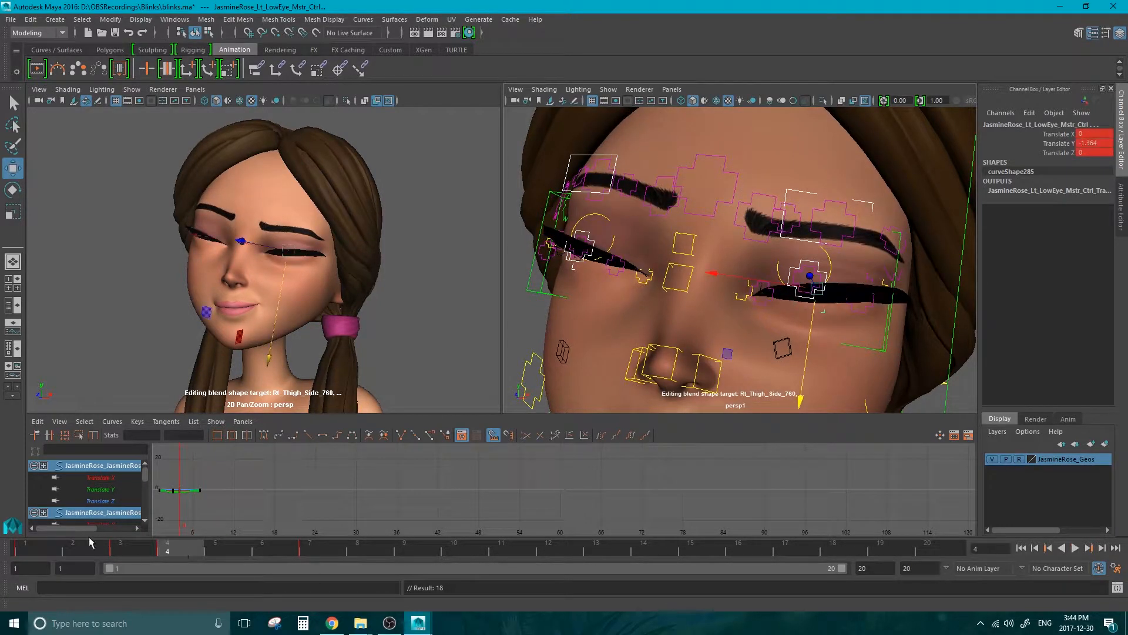
drag(89, 539, 121, 551)
key(f)
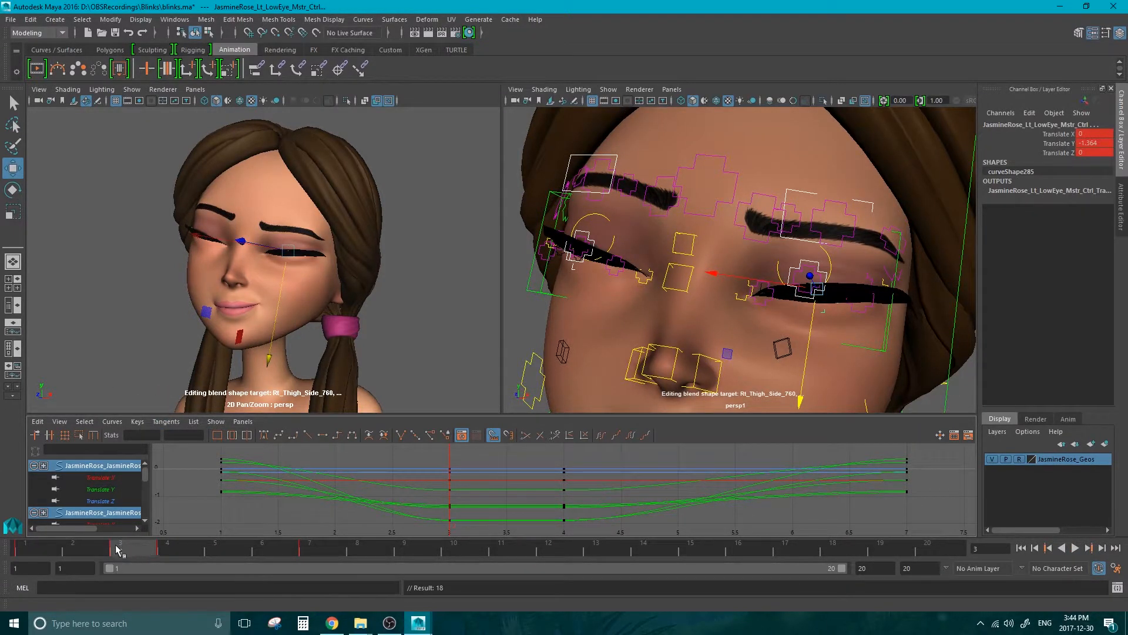
mouse_move(115, 544)
mouse_down()
mouse_move(32, 534)
mouse_move(137, 547)
mouse_up()
click(177, 550)
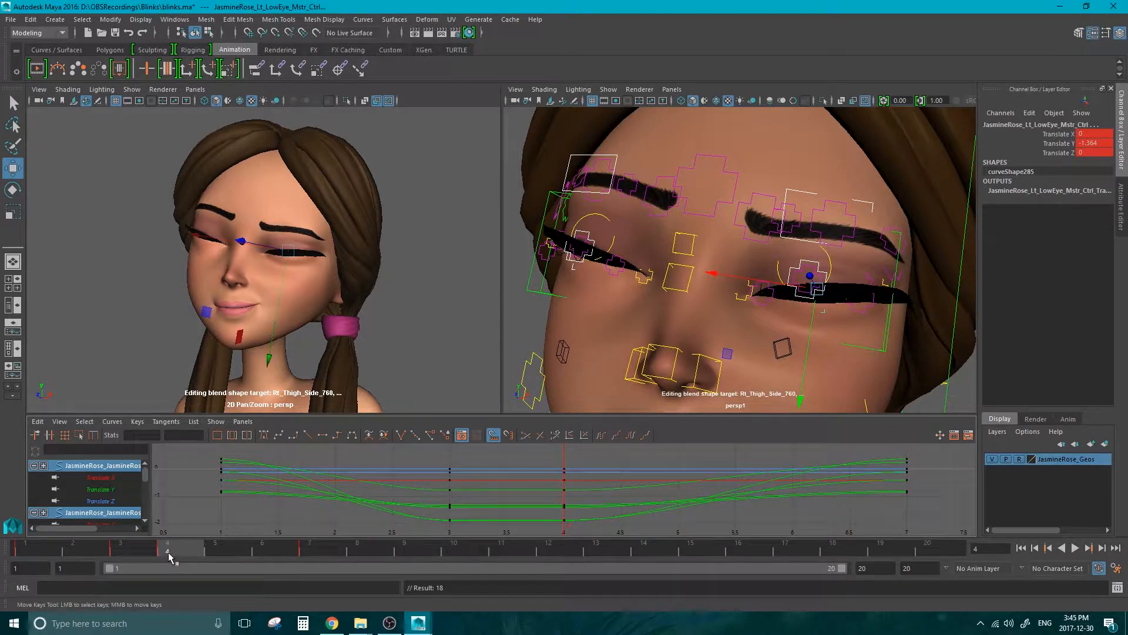
click(575, 158)
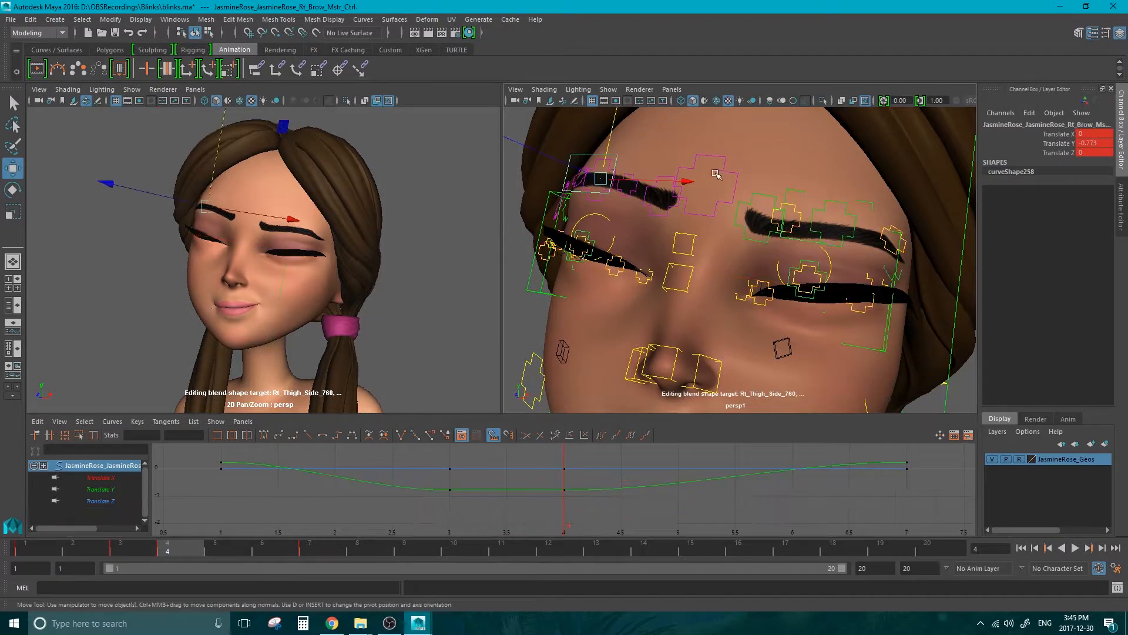
shift+click(790, 190)
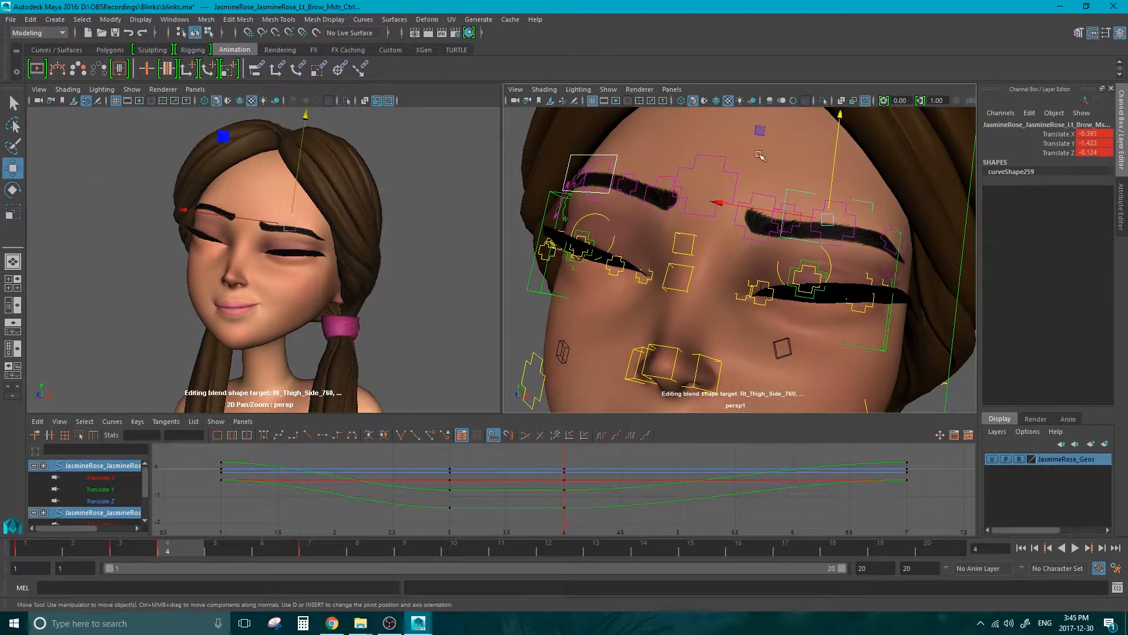
drag(836, 133, 835, 145)
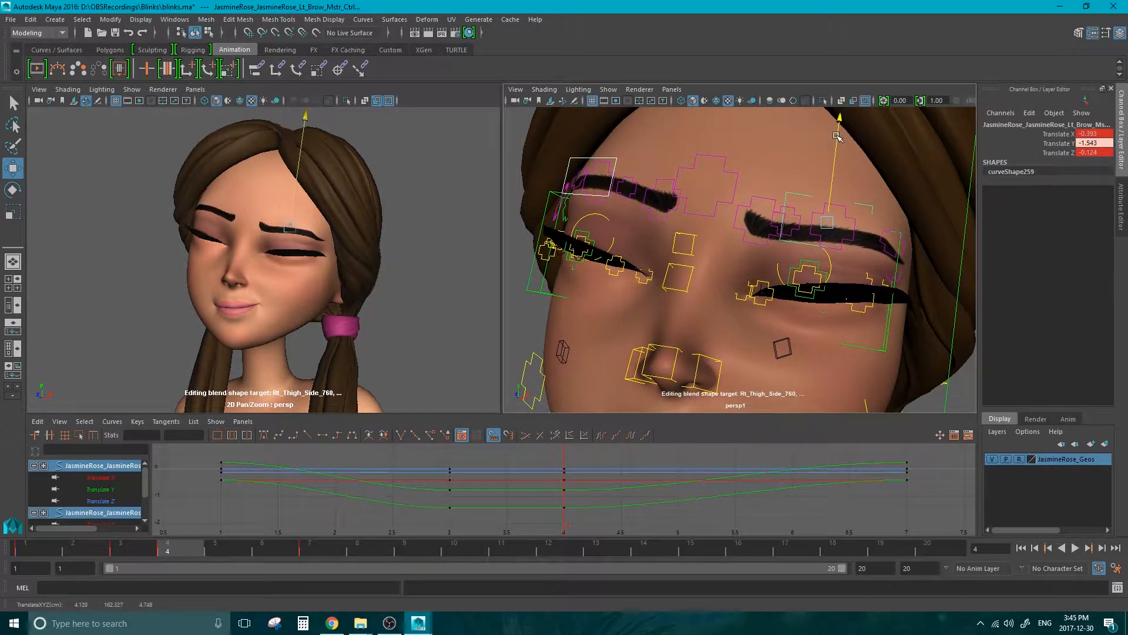
Raise both lower eyelid master controls slightly at frame 4, bringing the left one to about -1.408 in Translate Y.
click(570, 257)
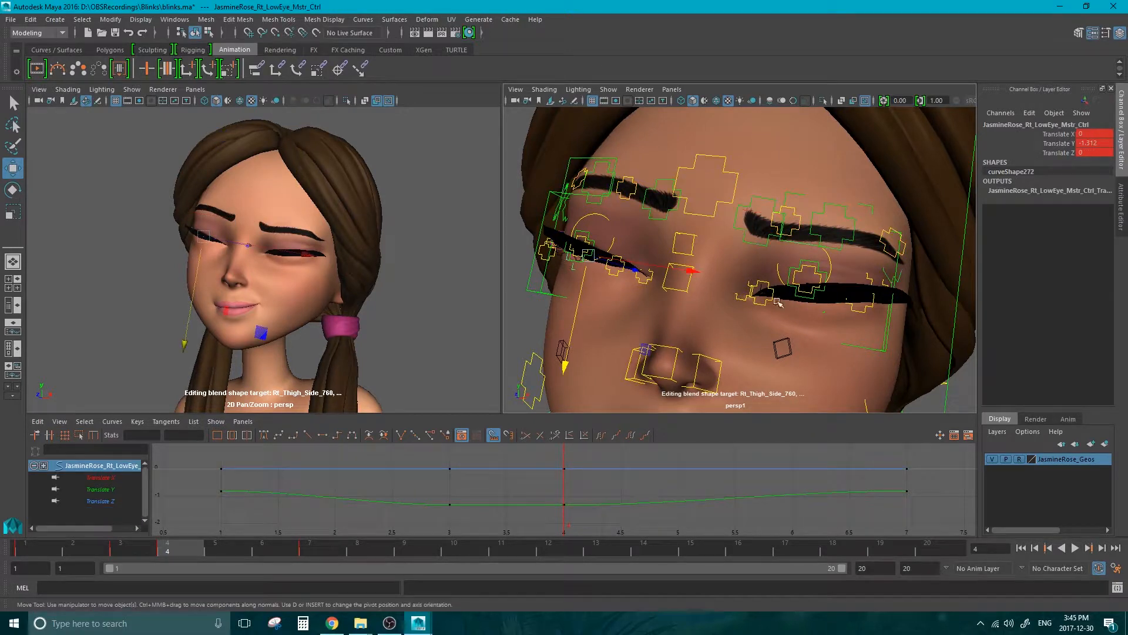
shift+click(820, 309)
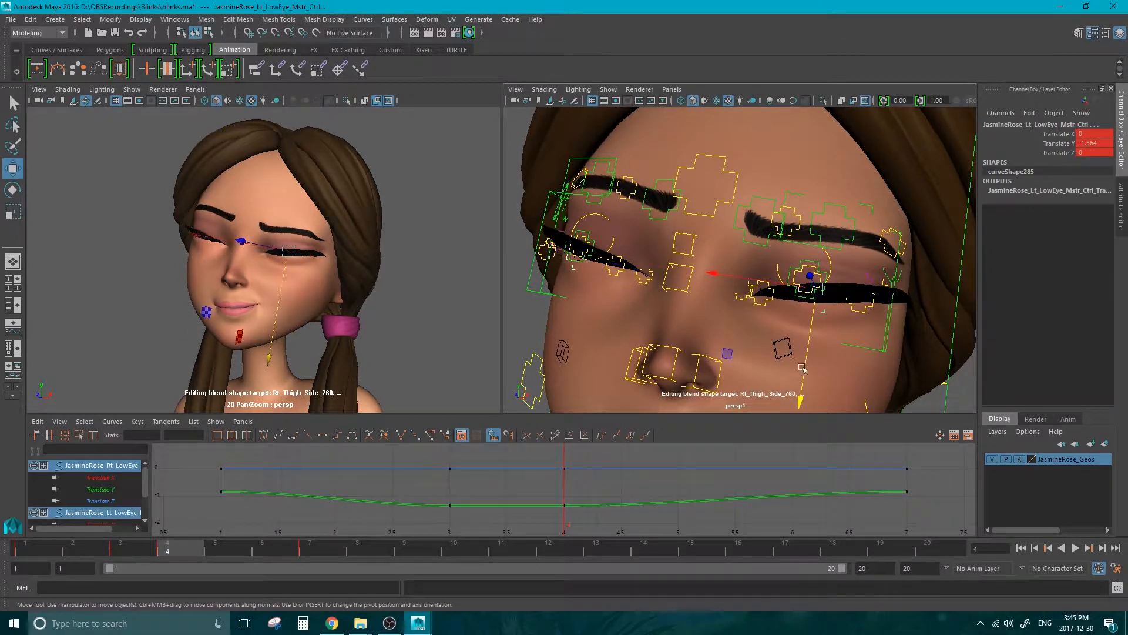
middle_drag(804, 375, 803, 373)
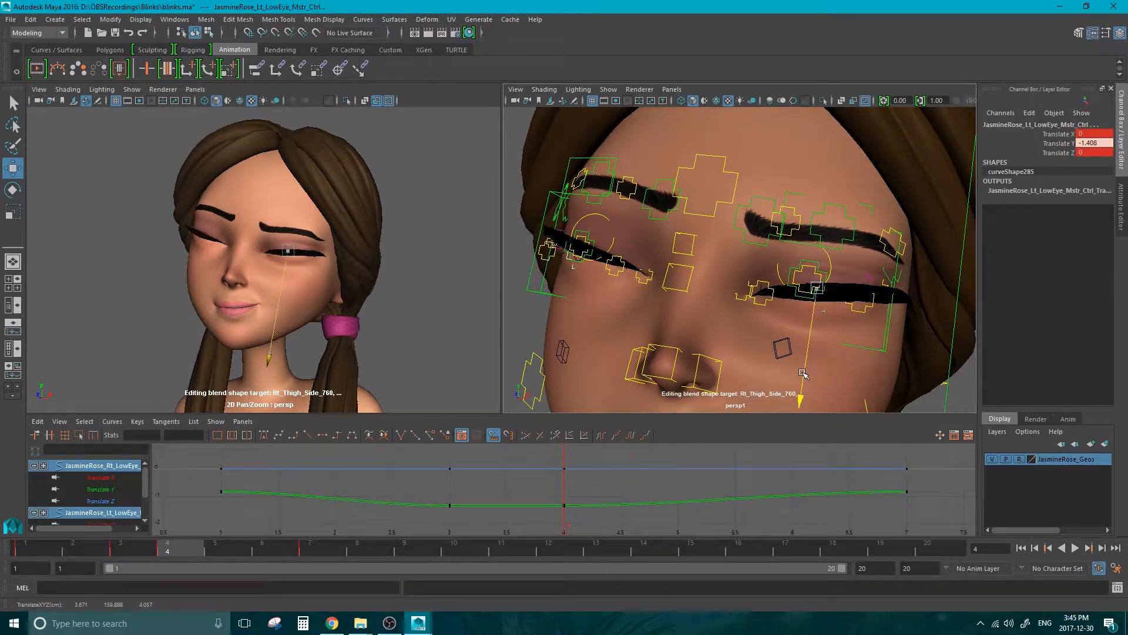
drag(802, 372, 801, 372)
Select both cheek controls and key their current pose at frames 3, 4 and 7, ending on frame 4.
alt+middle_drag(714, 293, 688, 229)
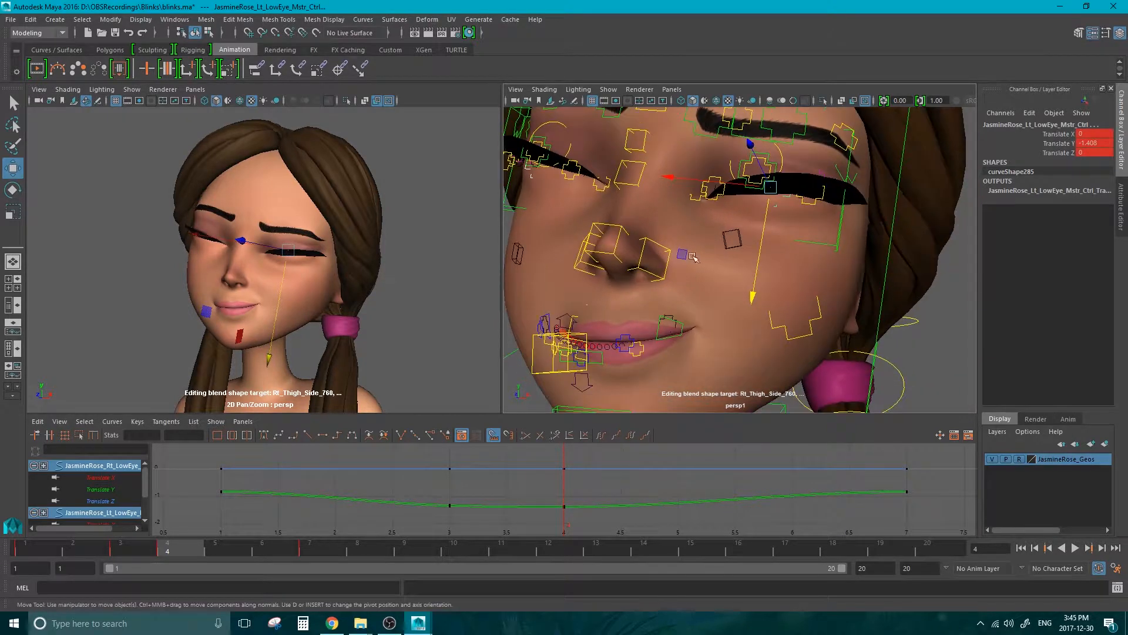
click(729, 247)
shift+click(516, 258)
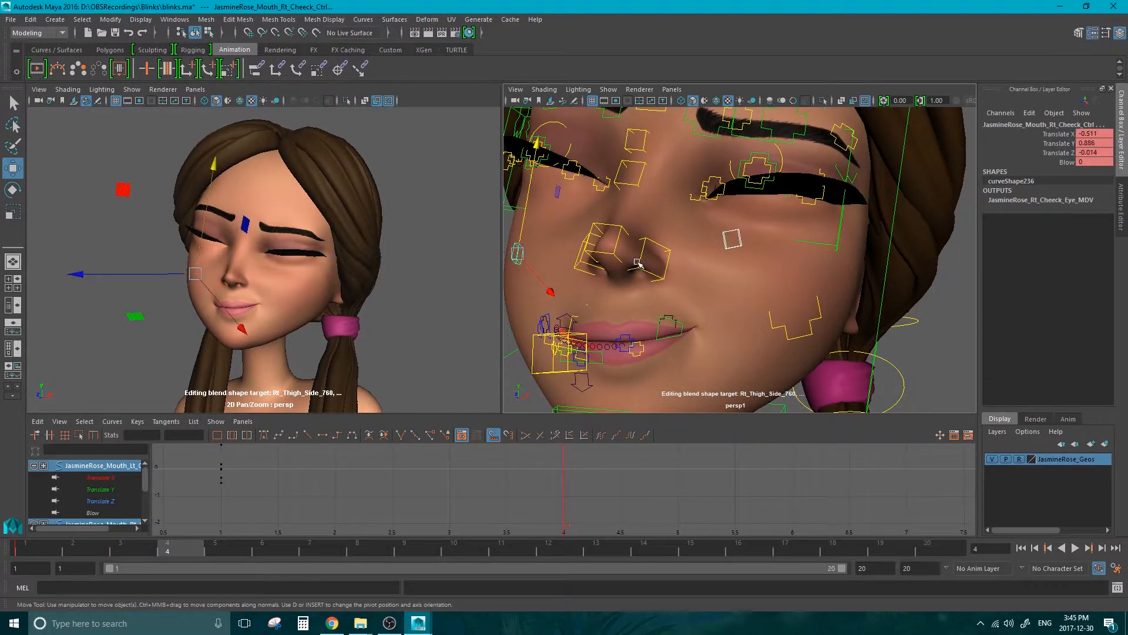
alt+middle_drag(639, 263, 763, 257)
drag(162, 556, 294, 555)
key(s)
click(168, 553)
key(s)
key(alt+v)
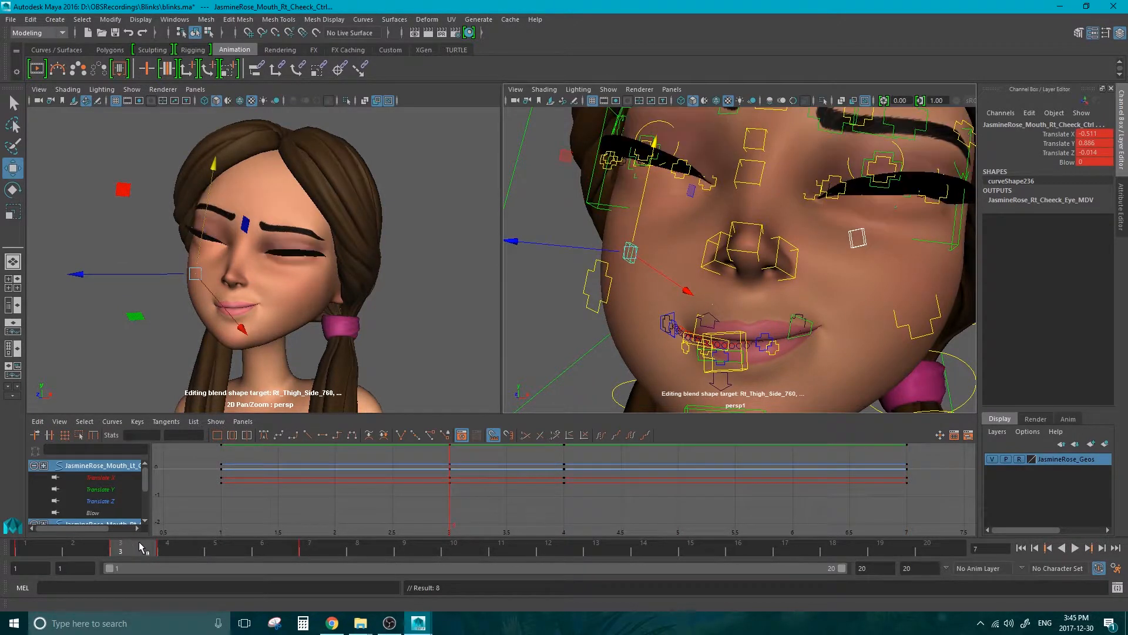
key(alt+v)
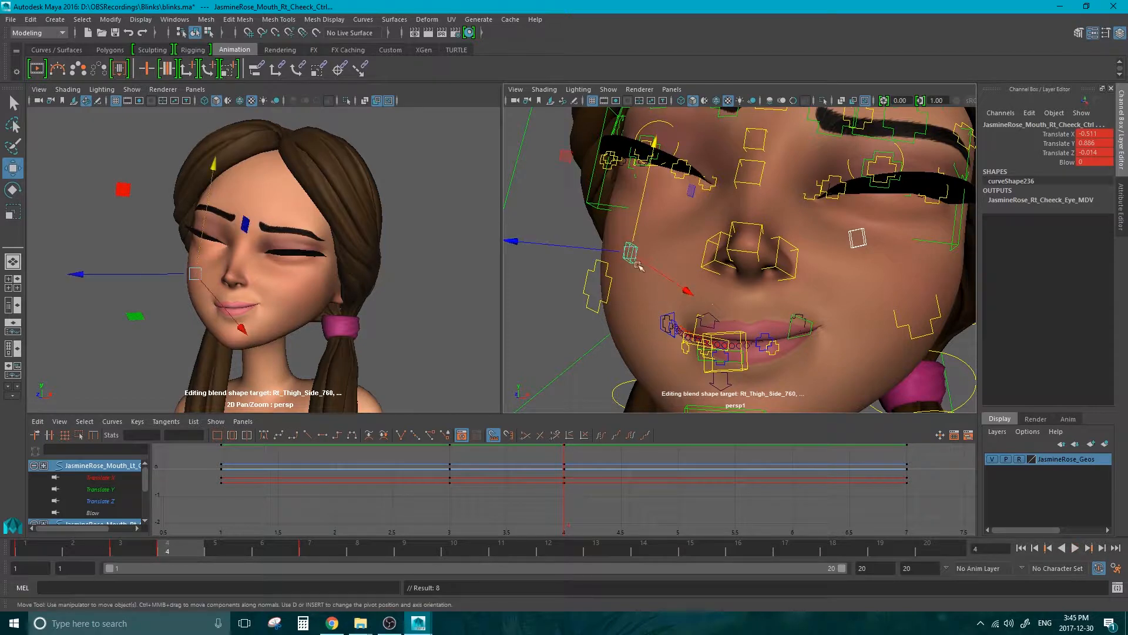
Raise both cheek controls at frame 4 to about 2.842 (right) and 2.795 (left) in Translate Y, and play back the blink.
drag(657, 144, 669, 99)
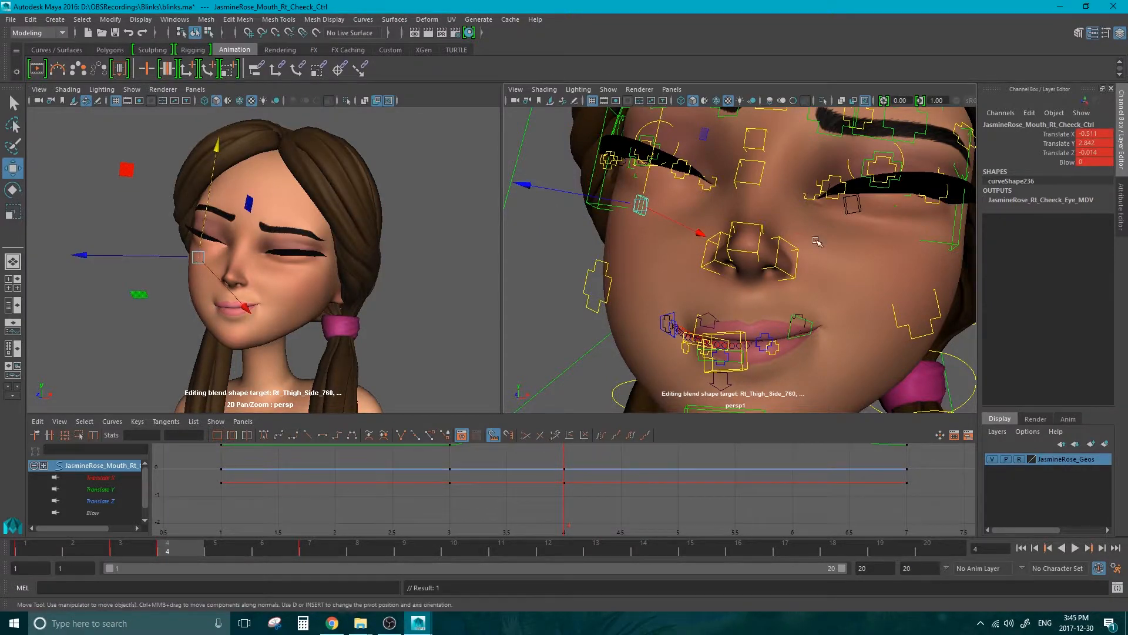
alt+drag(815, 243, 746, 250)
key(alt+v)
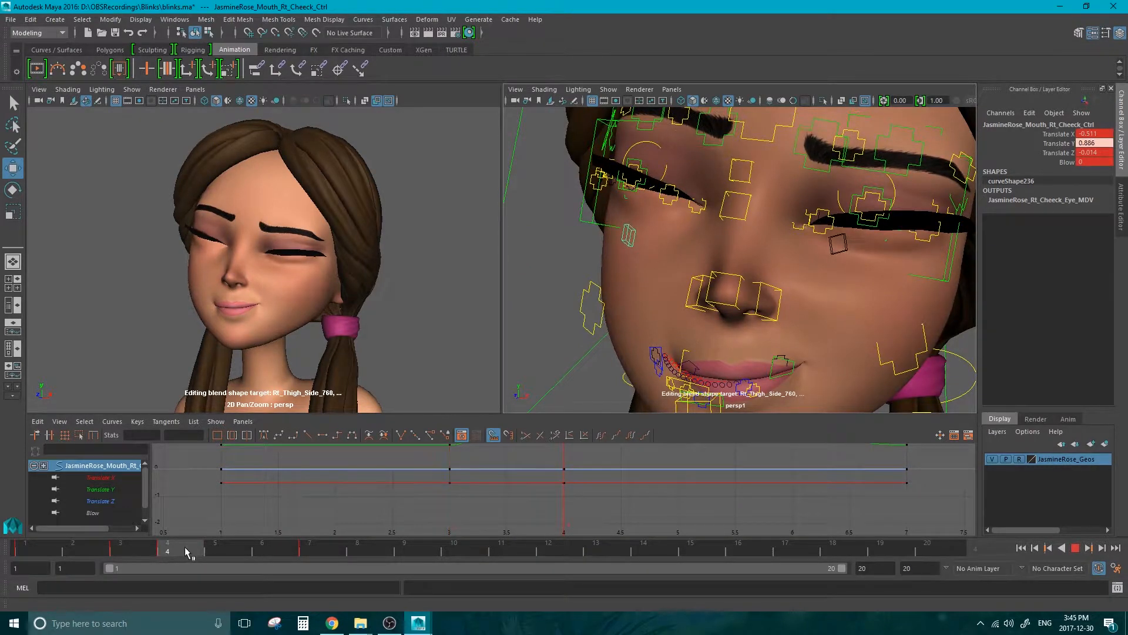
drag(125, 534, 167, 538)
Select both cheek controls and all upper eyelid, lower eyelid and eyebrow master controls, and key their open-eye frame 1 pose at frame 10.
shift+click(837, 243)
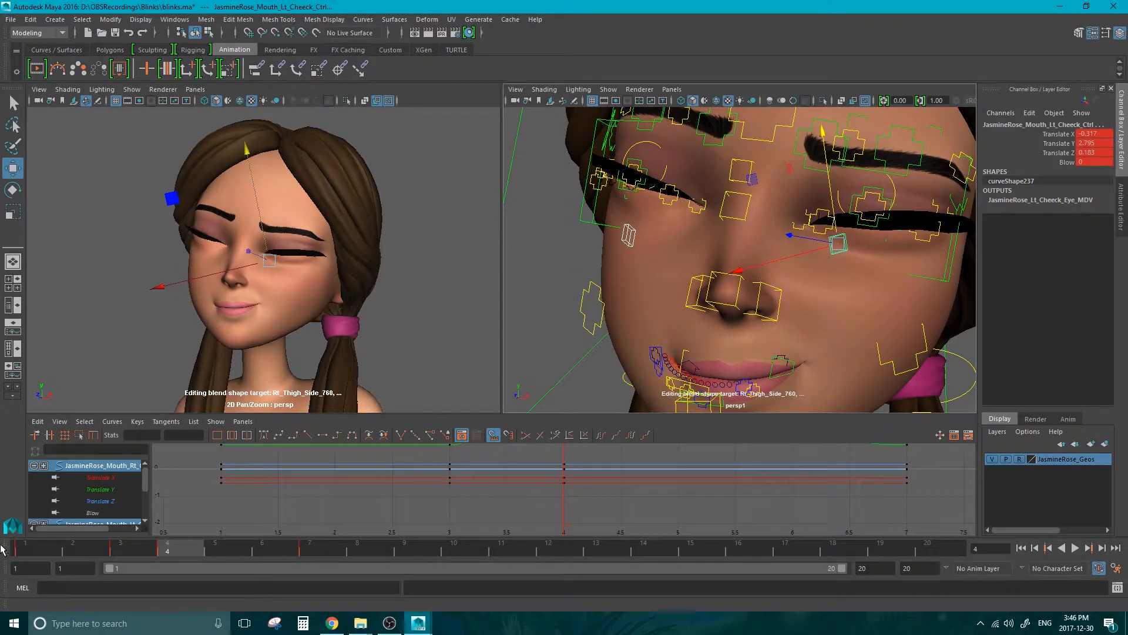
key(alt+shift+v)
shift+click(871, 254)
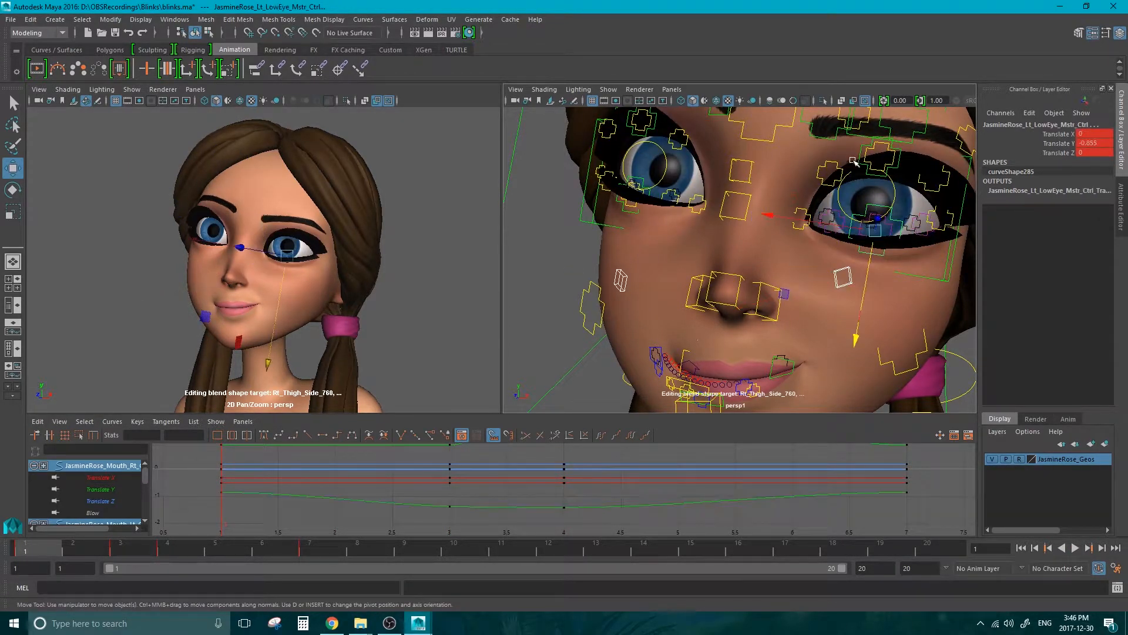
shift+click(861, 161)
shift+click(649, 133)
shift+click(640, 181)
alt+middle_drag(652, 131, 612, 175)
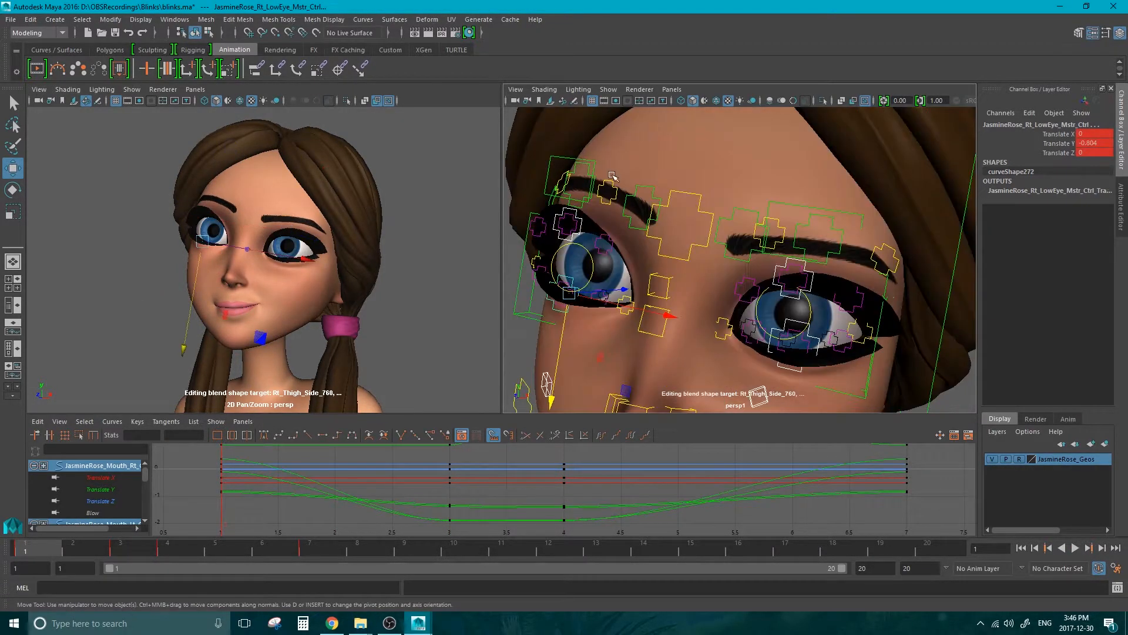
shift+click(564, 157)
shift+click(786, 203)
alt+middle_drag(693, 288, 743, 196)
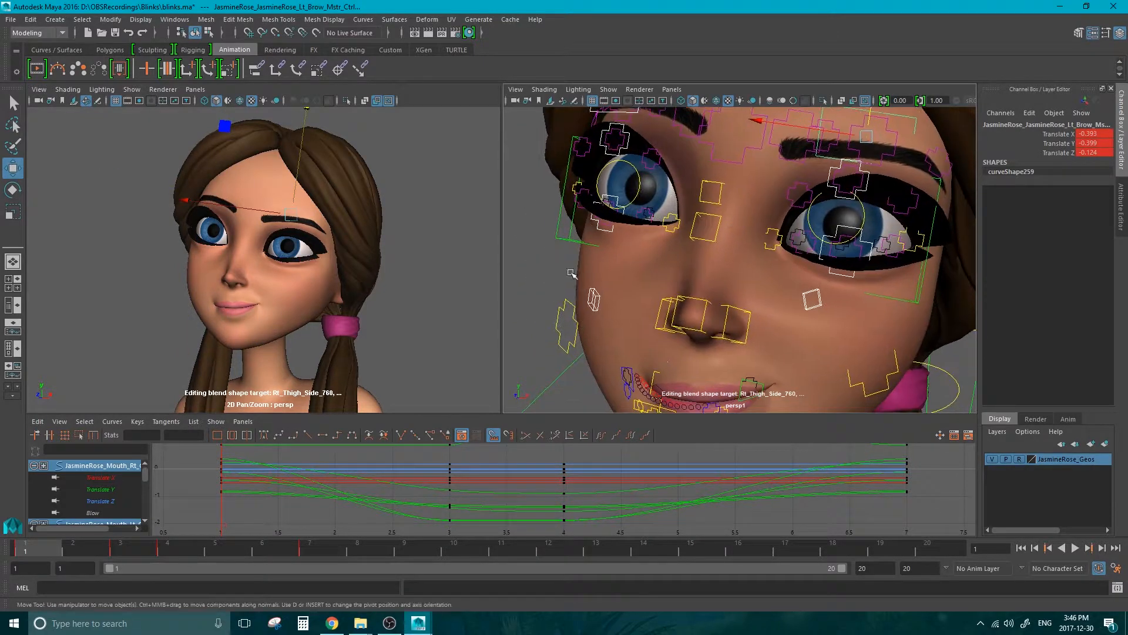
key(alt+v)
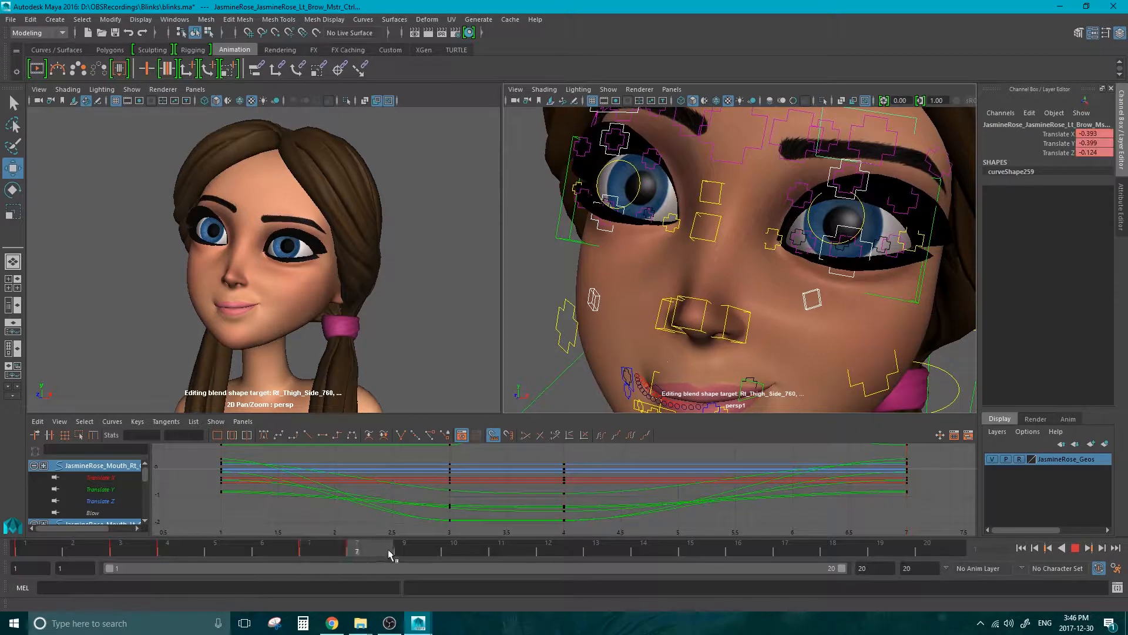
click(459, 553)
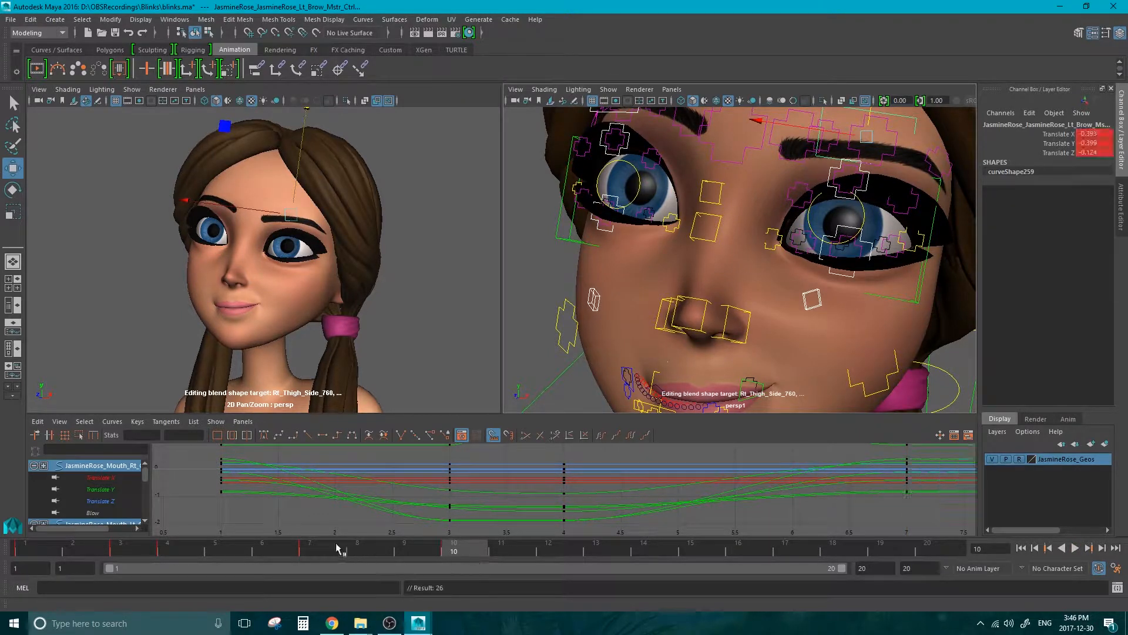
Carry the slightly narrowed frame 6 pose over to frame 7, key it on all selected controls, and play back the blink.
click(311, 551)
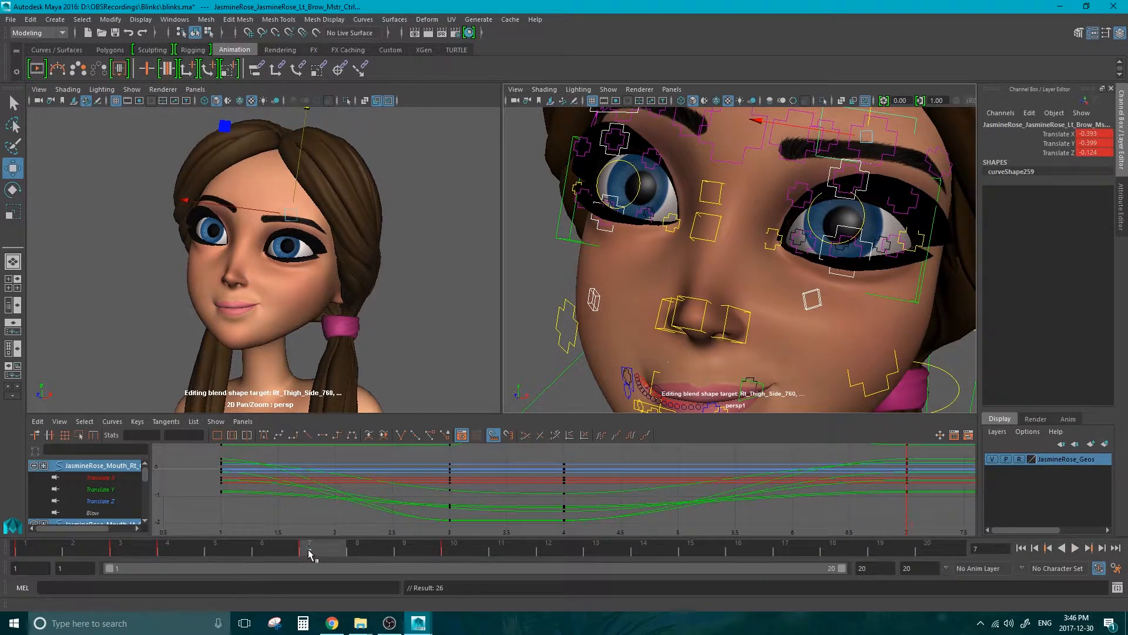
drag(310, 553, 280, 552)
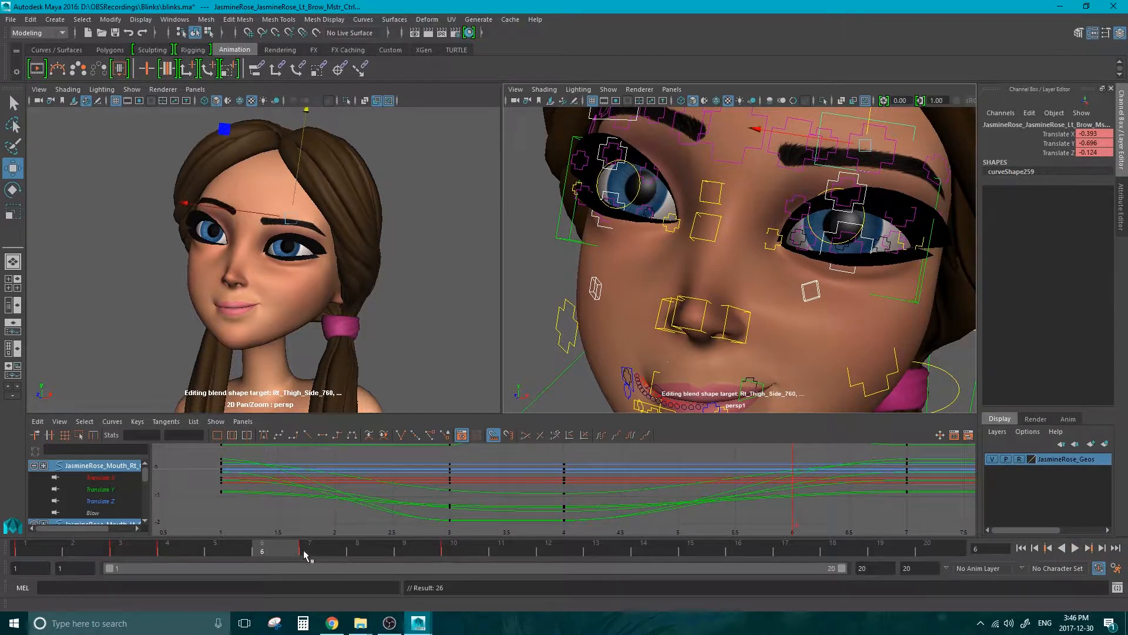
click(309, 551)
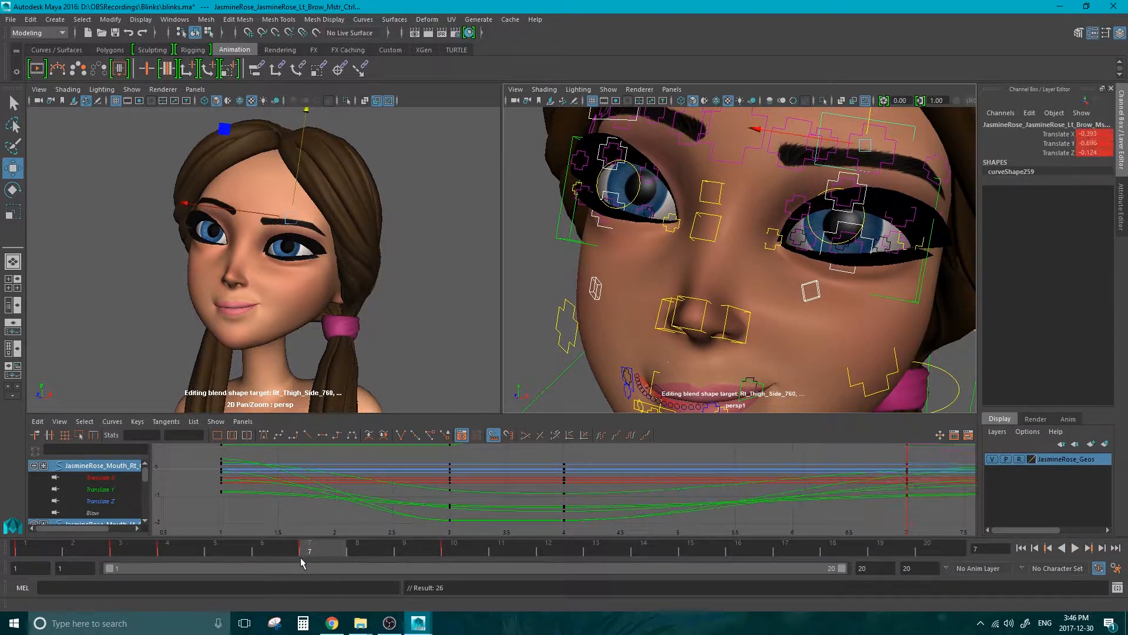
key(a)
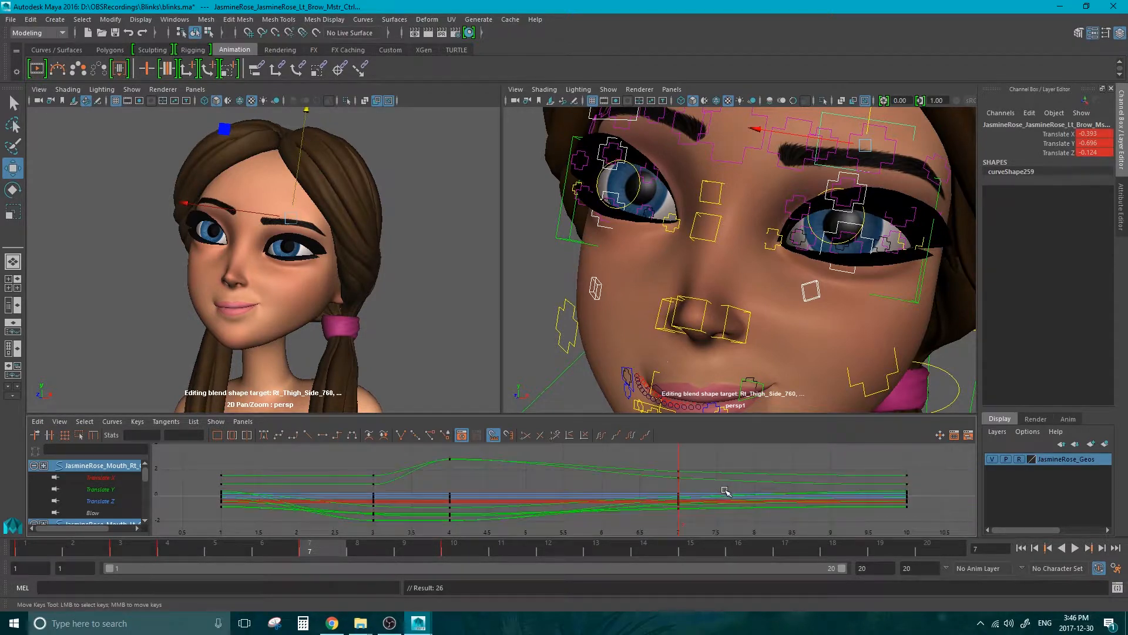
key(alt+v)
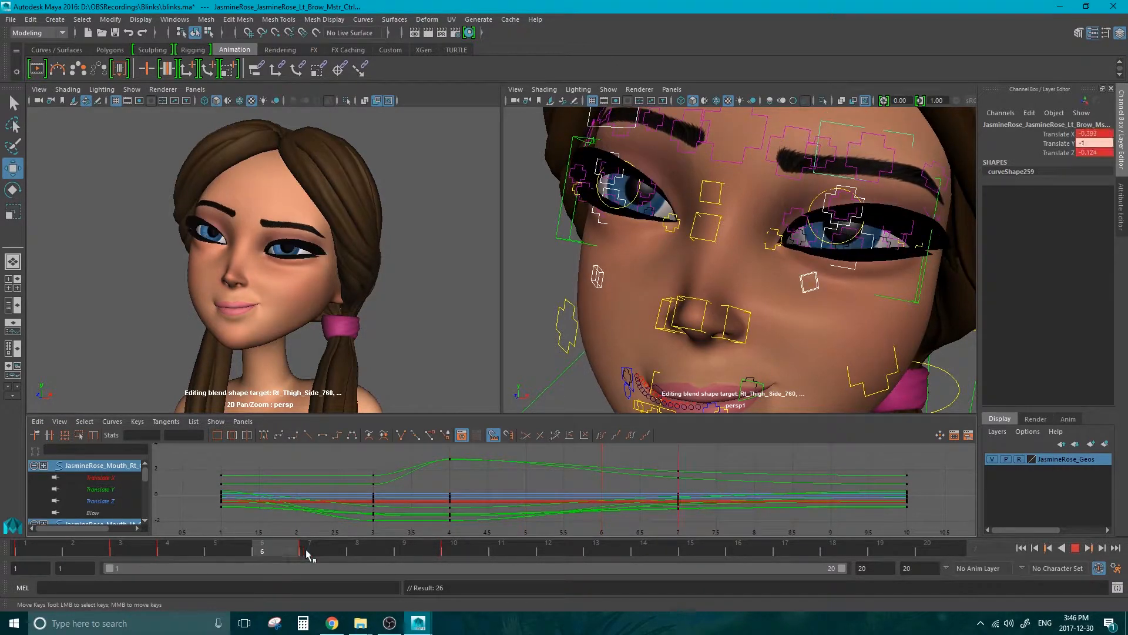
drag(568, 558, 441, 553)
drag(306, 552, 397, 541)
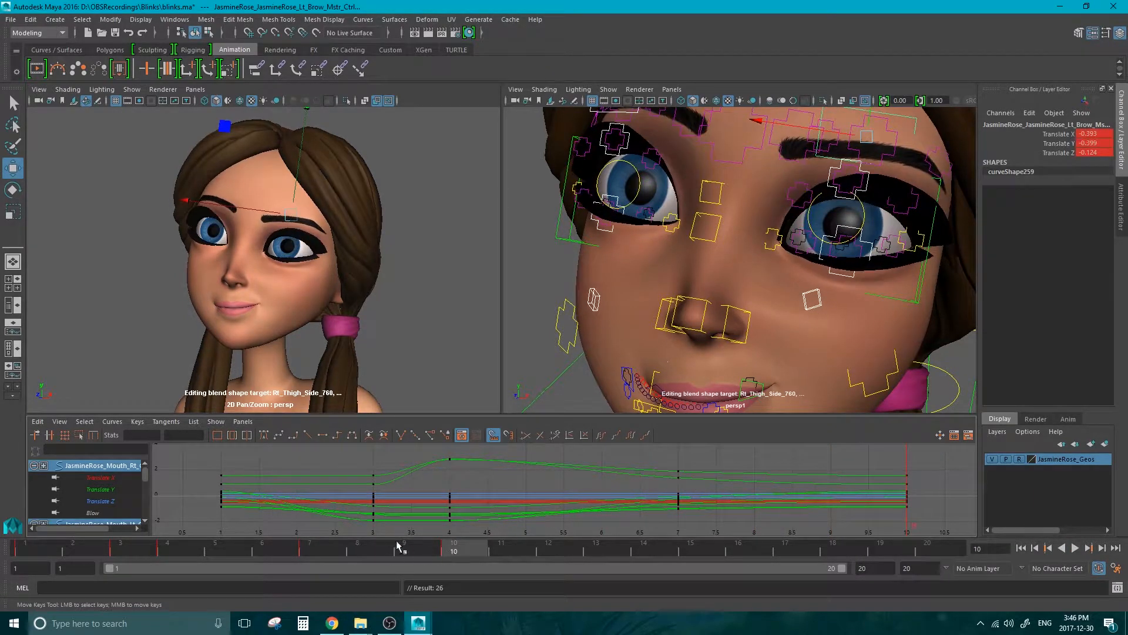
Replace the frame 7 key with the nearly open pose from frame 9 on all selected controls.
drag(316, 551, 447, 551)
drag(450, 556, 405, 545)
click(372, 547)
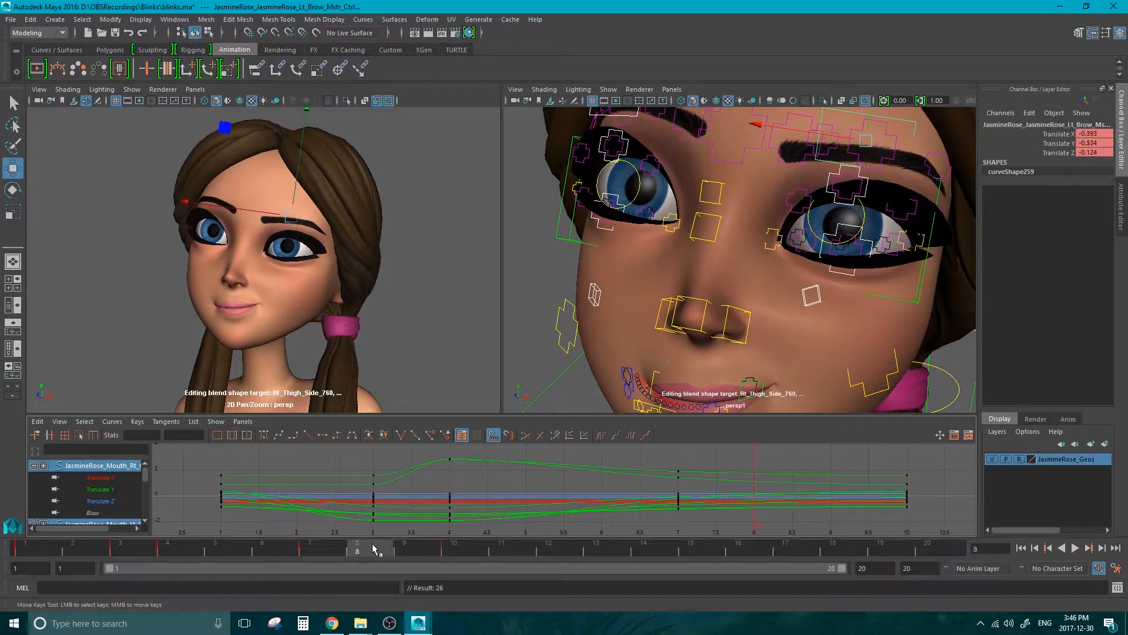
click(404, 549)
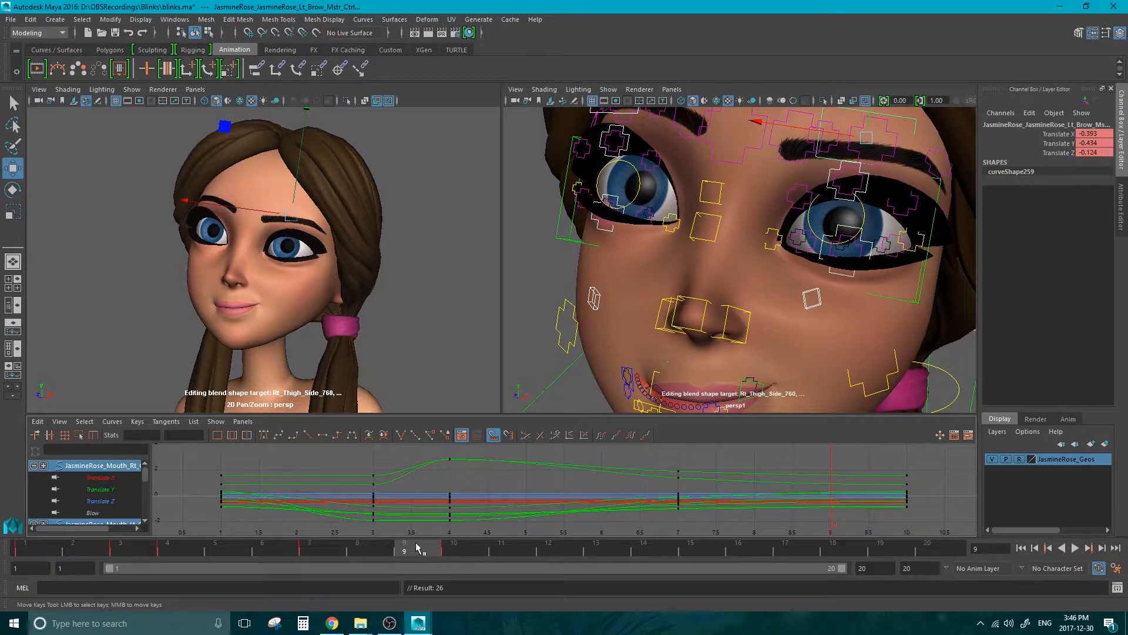
click(310, 549)
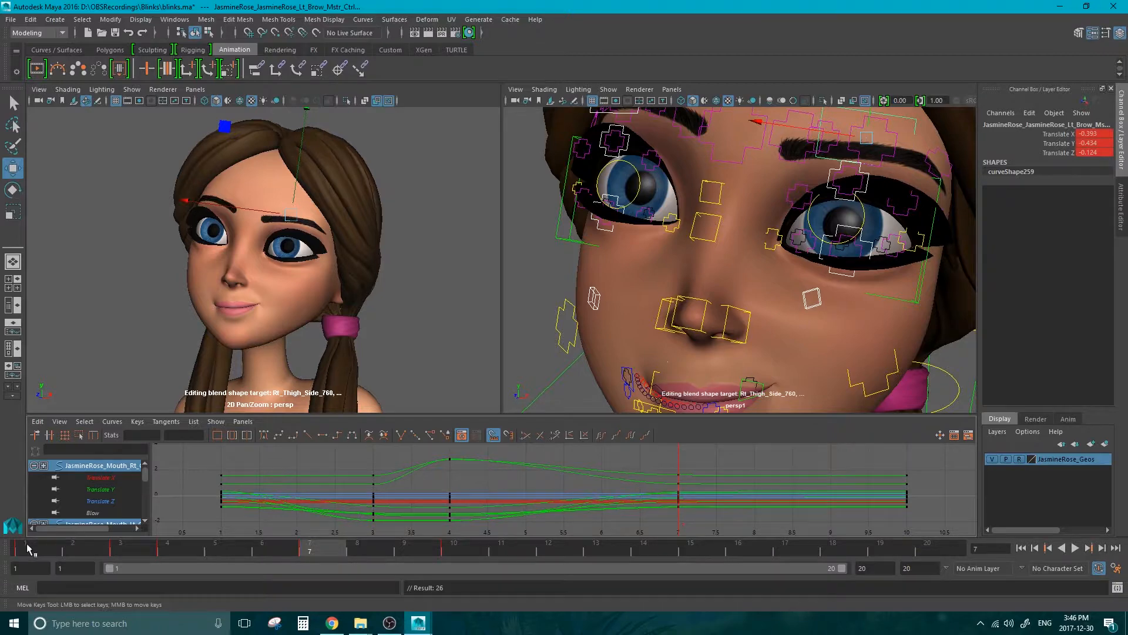
Shorten the playback range to end at frame 12 and play back the blink, stopping at frame 4.
key(alt+v)
drag(842, 568, 526, 573)
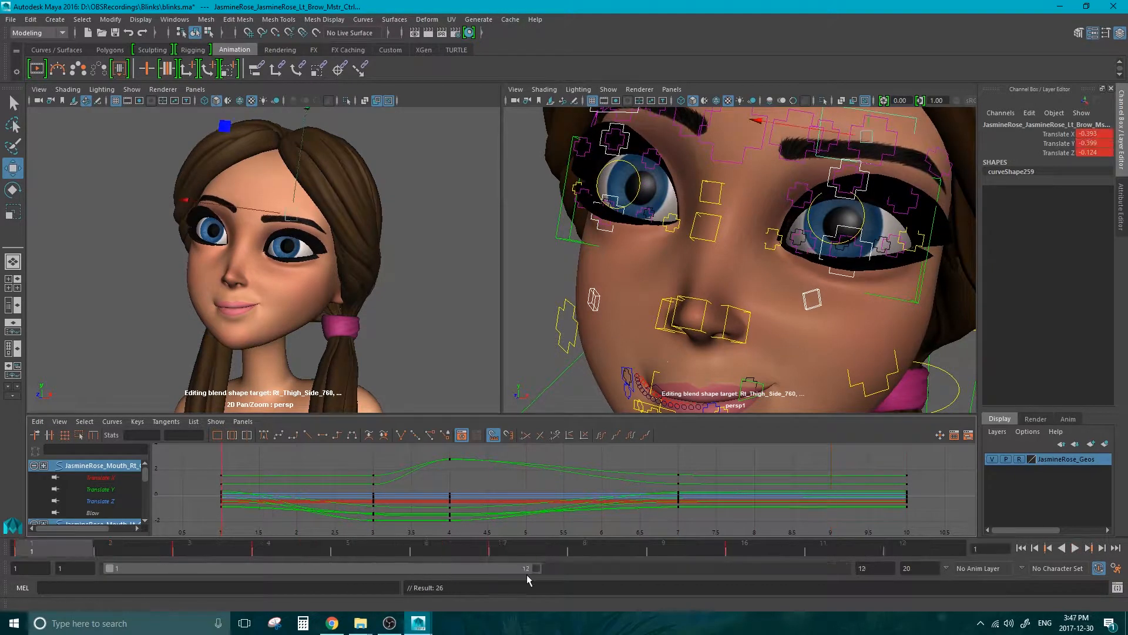
click(1075, 548)
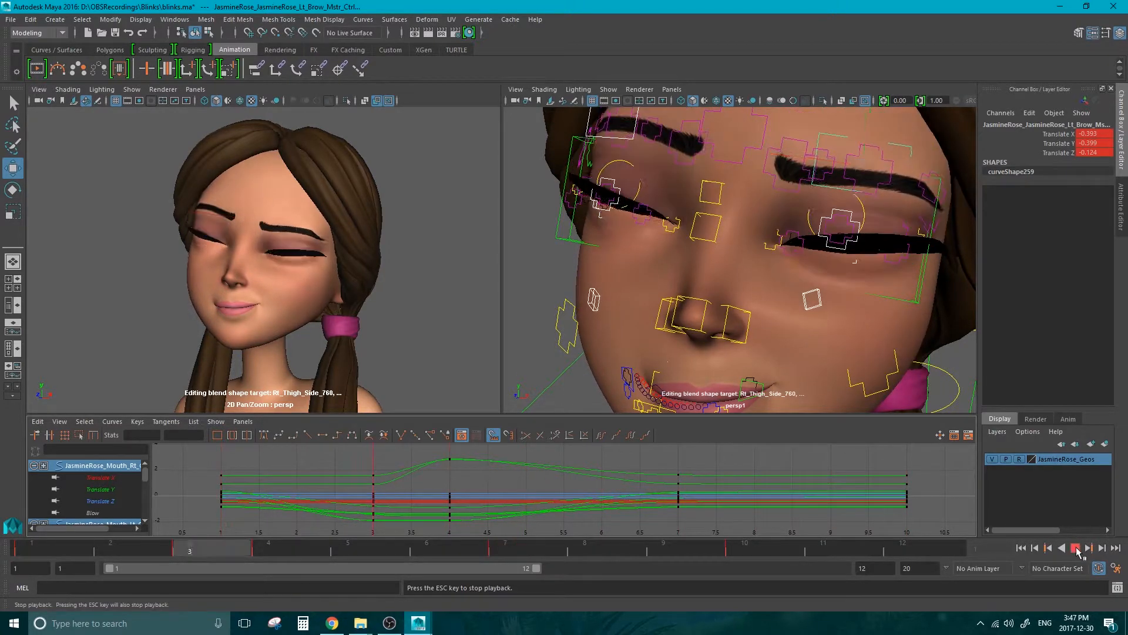
click(1076, 548)
key(alt+v)
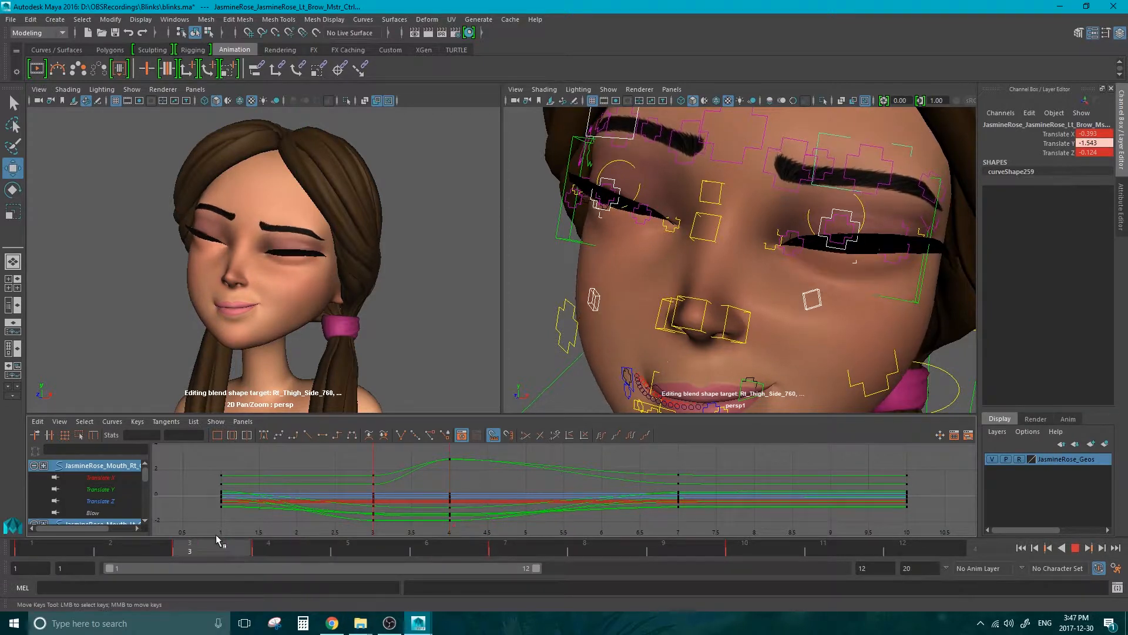
key(alt+v)
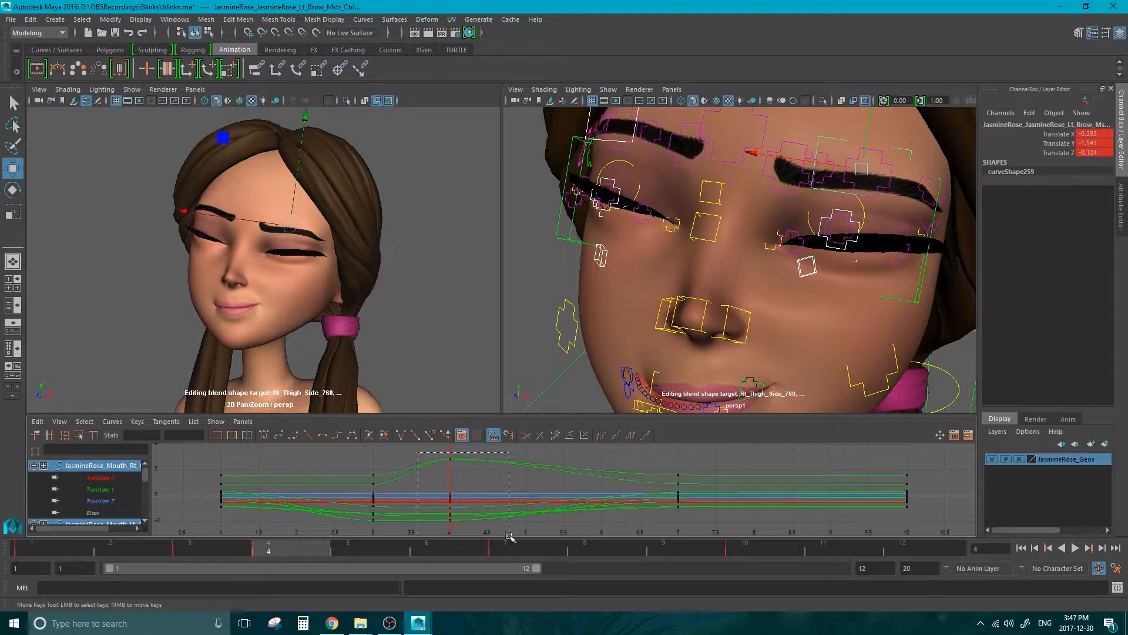
Soften the frame 4 pose by moving its keys to frame 5, keying the in-between at frame 4 and deleting the frame 5 keys.
drag(509, 536, 509, 535)
shift+middle_drag(453, 492, 472, 492)
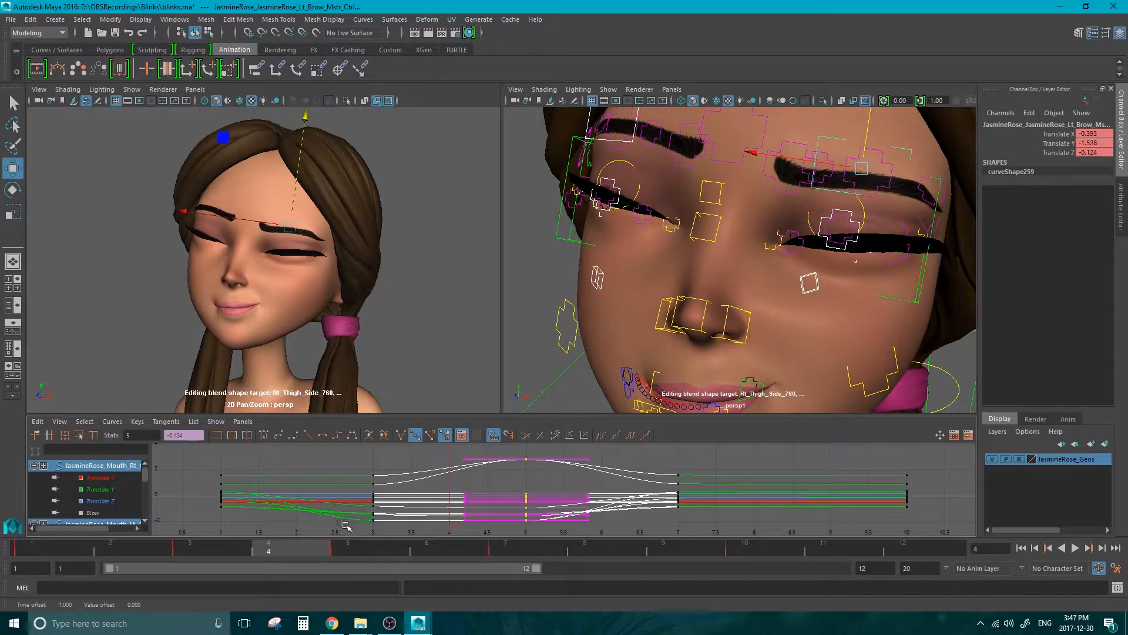
key(s)
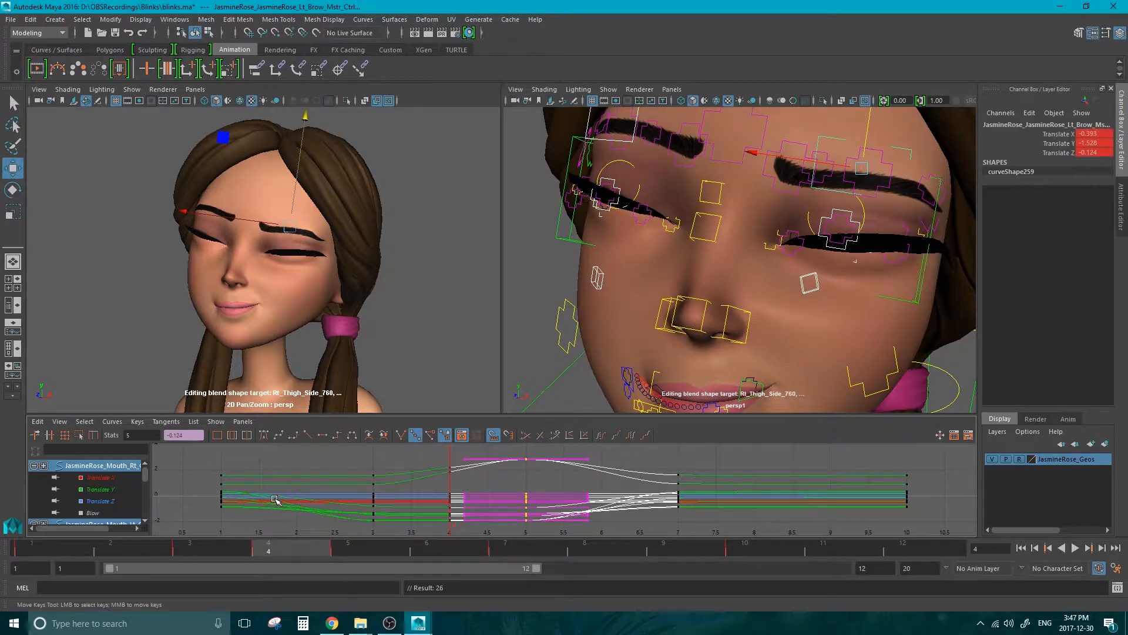
click(388, 455)
drag(491, 451, 567, 534)
key(Delete)
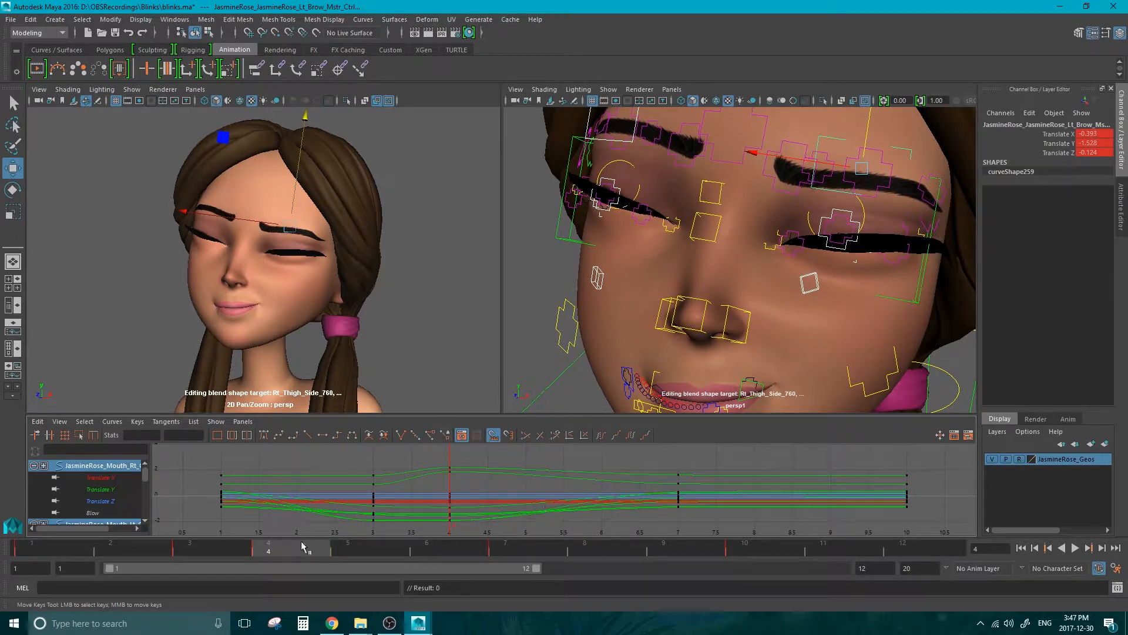
Extend the playback range to end at frame 20 and play back the softened blink.
key(alt+v)
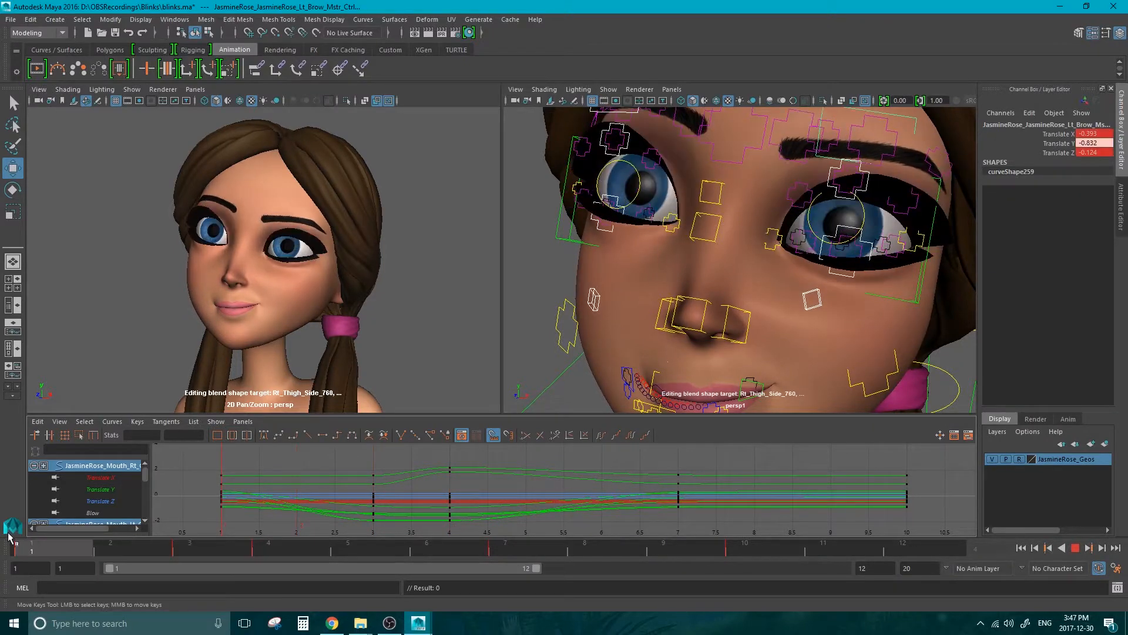
drag(536, 568, 864, 541)
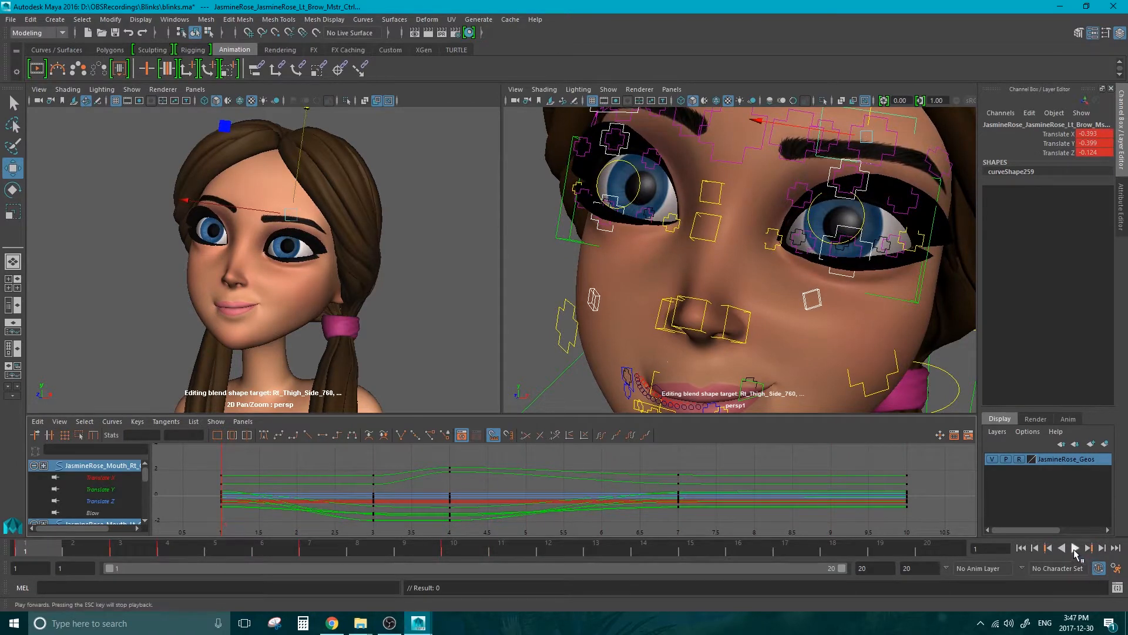
click(1074, 549)
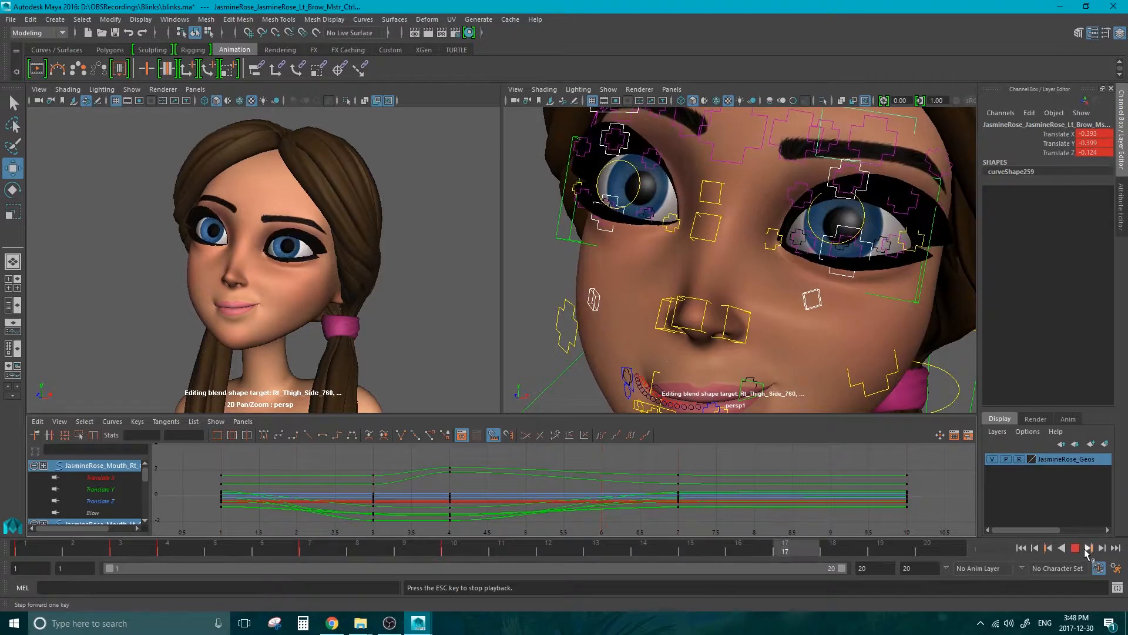
click(1086, 550)
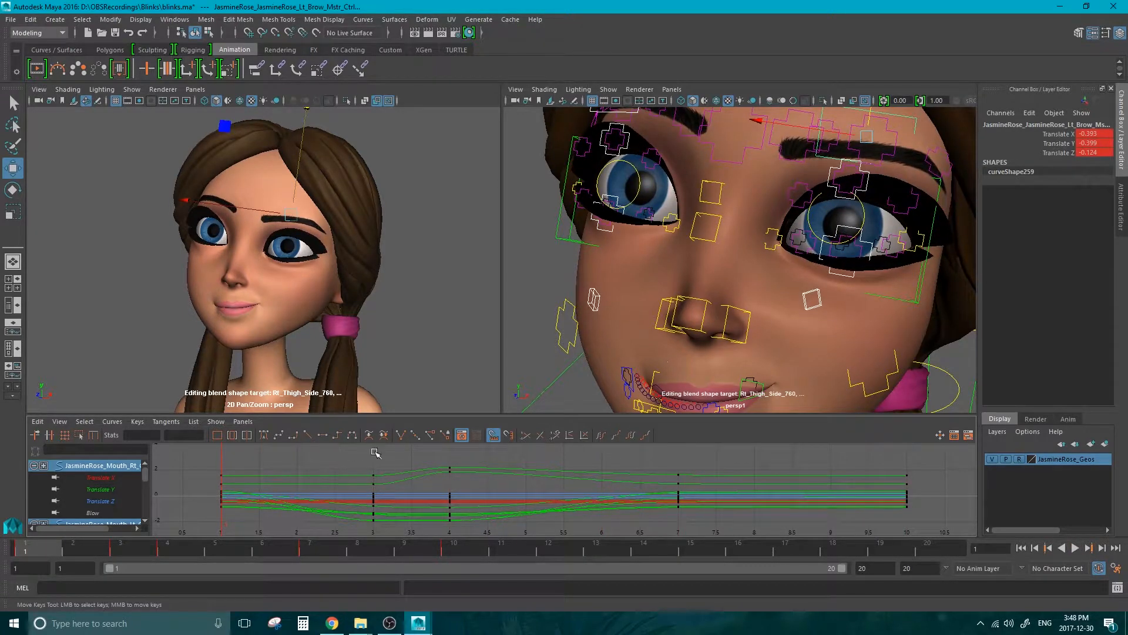
Tighten the blink by retiming the four key groups after frame 1 to frames 2, 3, 5 and 7.
drag(329, 450, 929, 524)
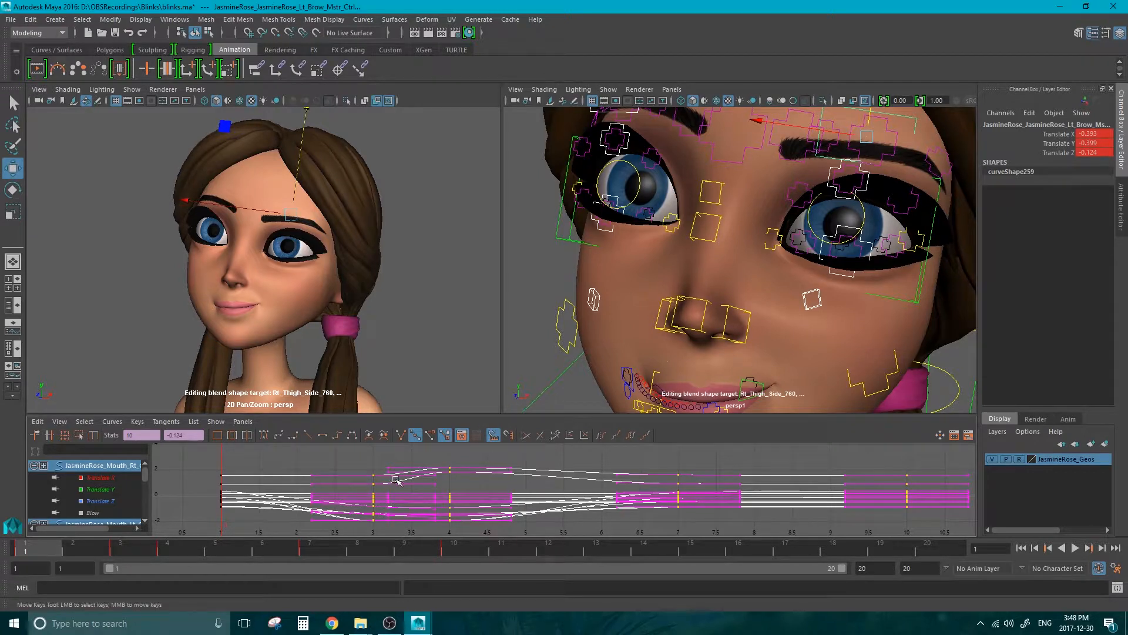
mouse_move(421, 496)
middle_down()
mouse_move(471, 498)
mouse_move(419, 497)
middle_up()
click(588, 464)
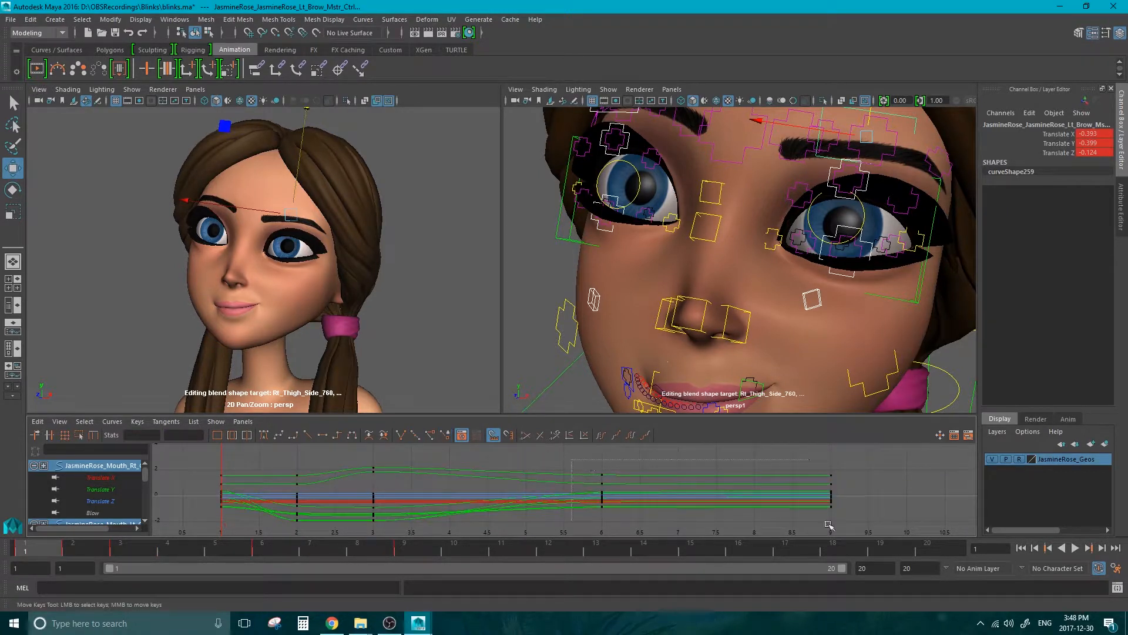
drag(829, 524, 829, 525)
middle_drag(685, 496, 610, 496)
click(628, 457)
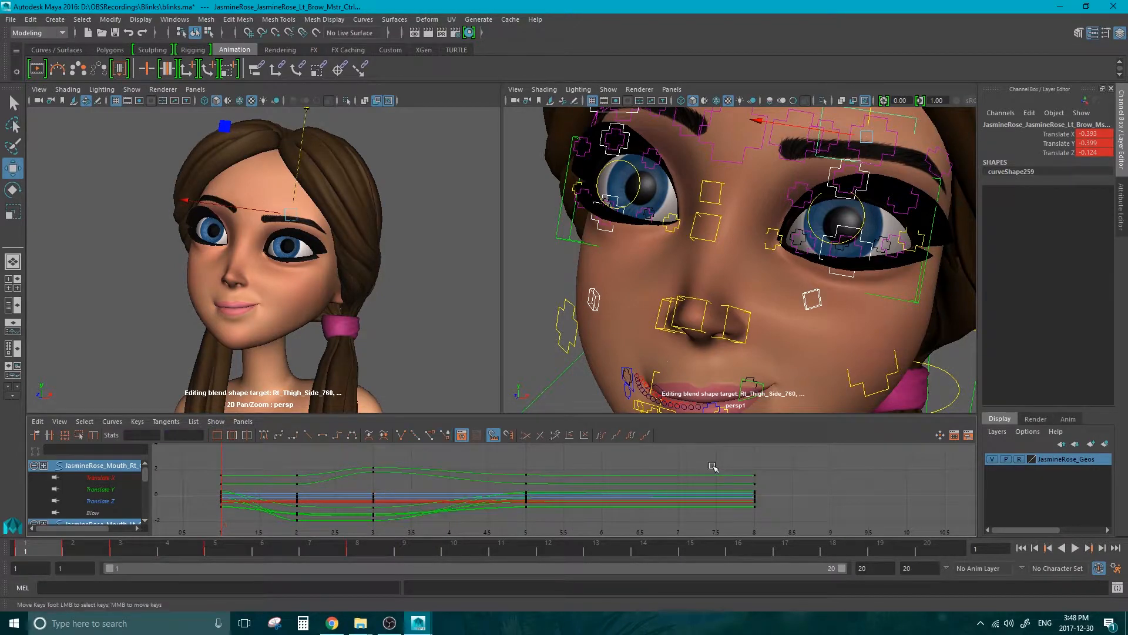
drag(712, 463, 806, 530)
shift+middle_drag(759, 498, 703, 497)
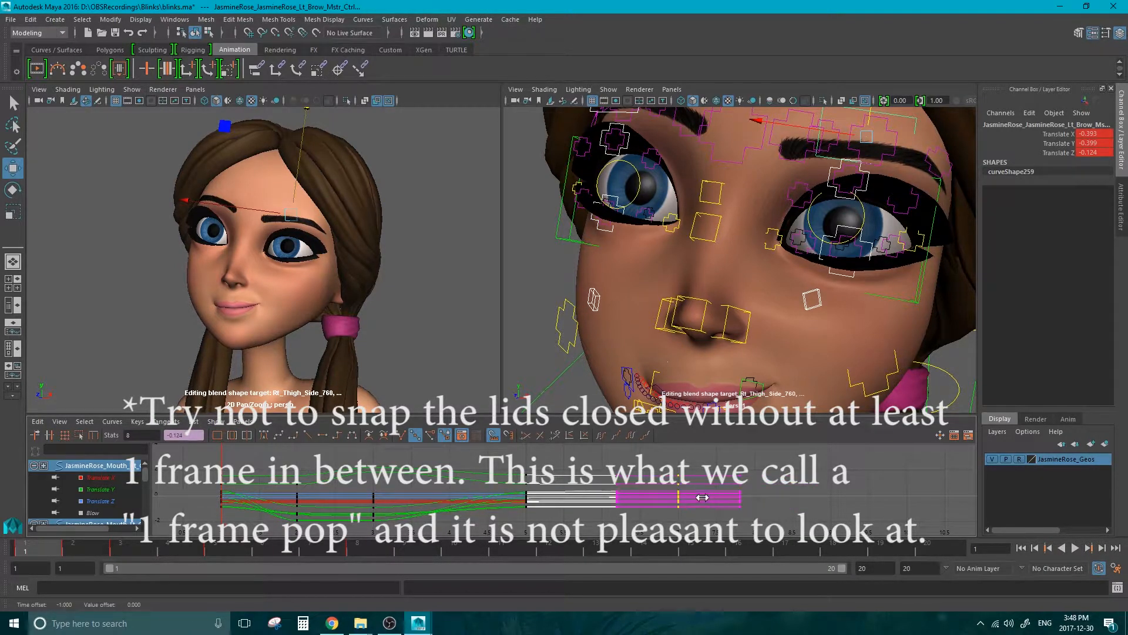
Check the pose at frame 2 and shift all keys after frame 1 one frame later, to frames 3, 4, 6 and 8.
drag(39, 549, 73, 559)
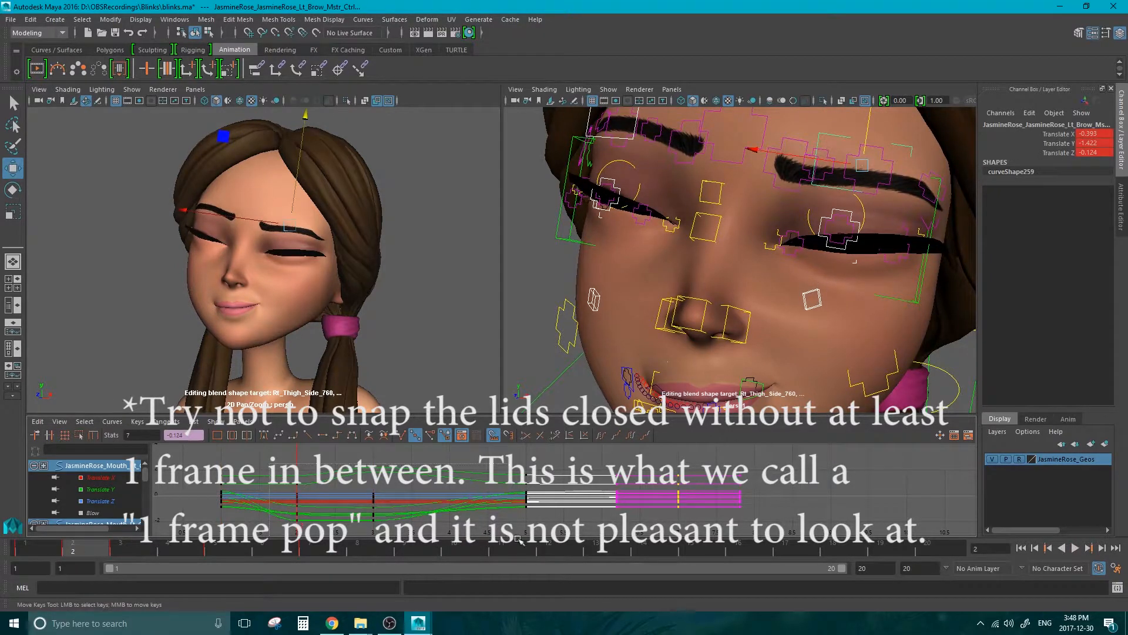
drag(626, 548, 710, 548)
middle_drag(360, 491, 395, 495)
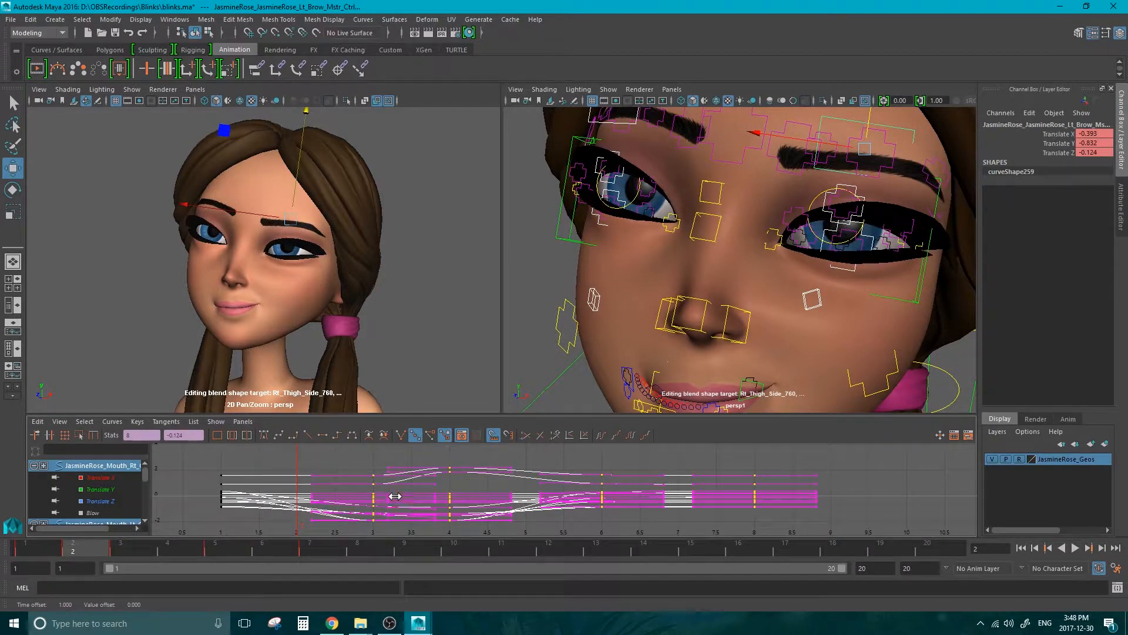
Play back the retimed blink with the last two key groups selected, and stop at frame 6.
drag(641, 492, 842, 542)
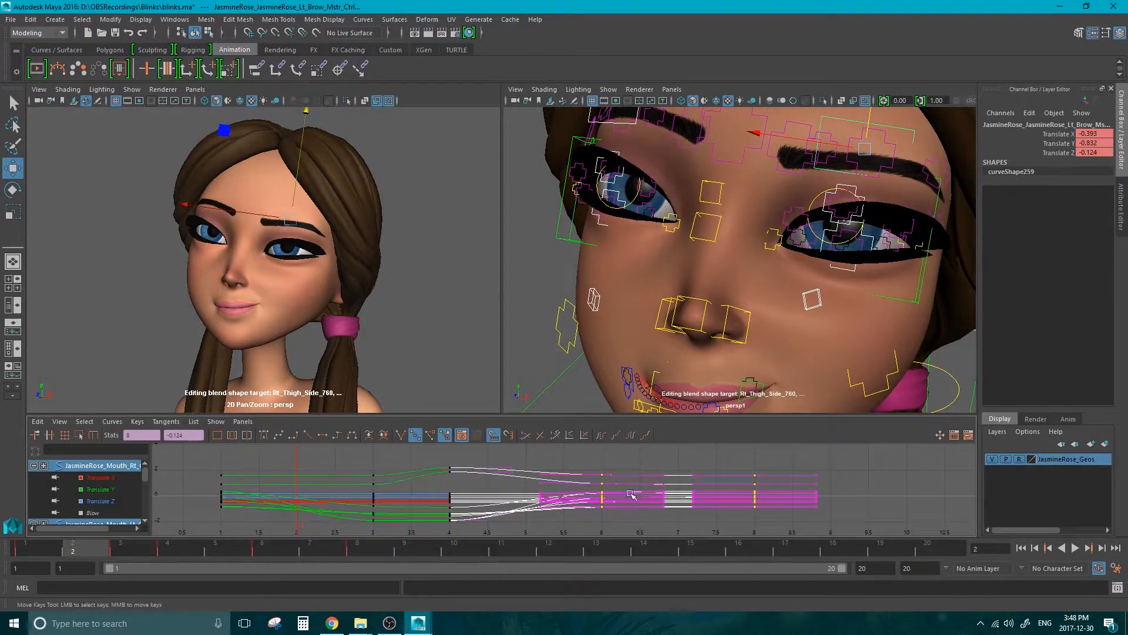
mouse_move(628, 492)
middle_down()
mouse_move(579, 497)
mouse_move(617, 501)
middle_up()
key(alt+v)
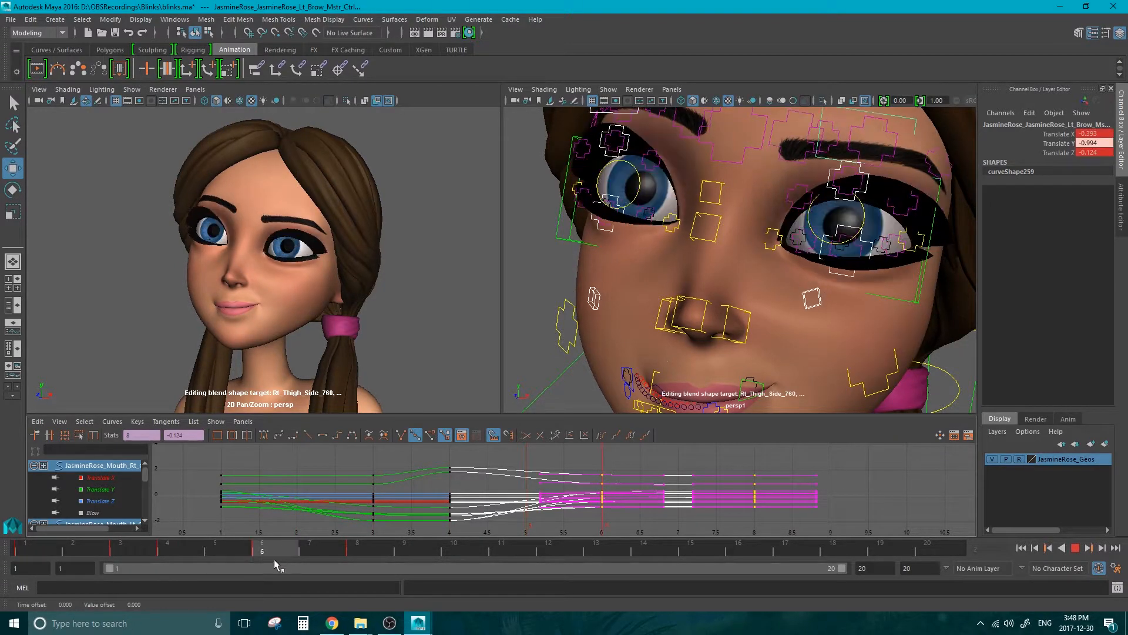
click(273, 545)
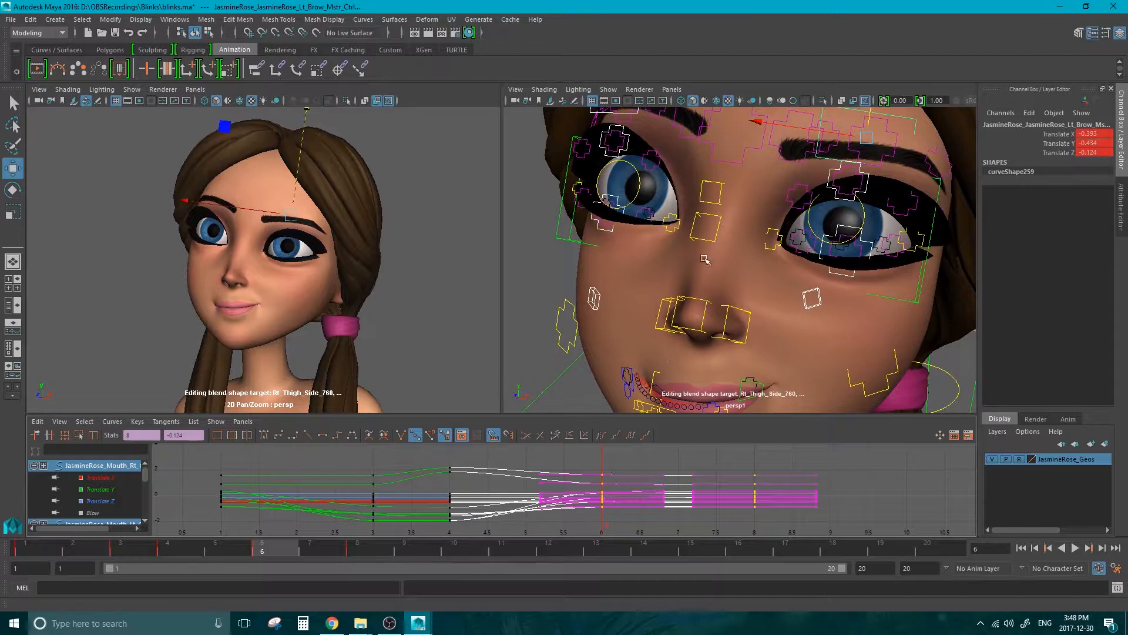
At frame 6, raise both eyebrow master controls into an overshoot, with the left brow's Translate Y at about -0.03.
alt+drag(679, 248, 721, 274)
alt+middle_drag(760, 288, 733, 261)
click(610, 135)
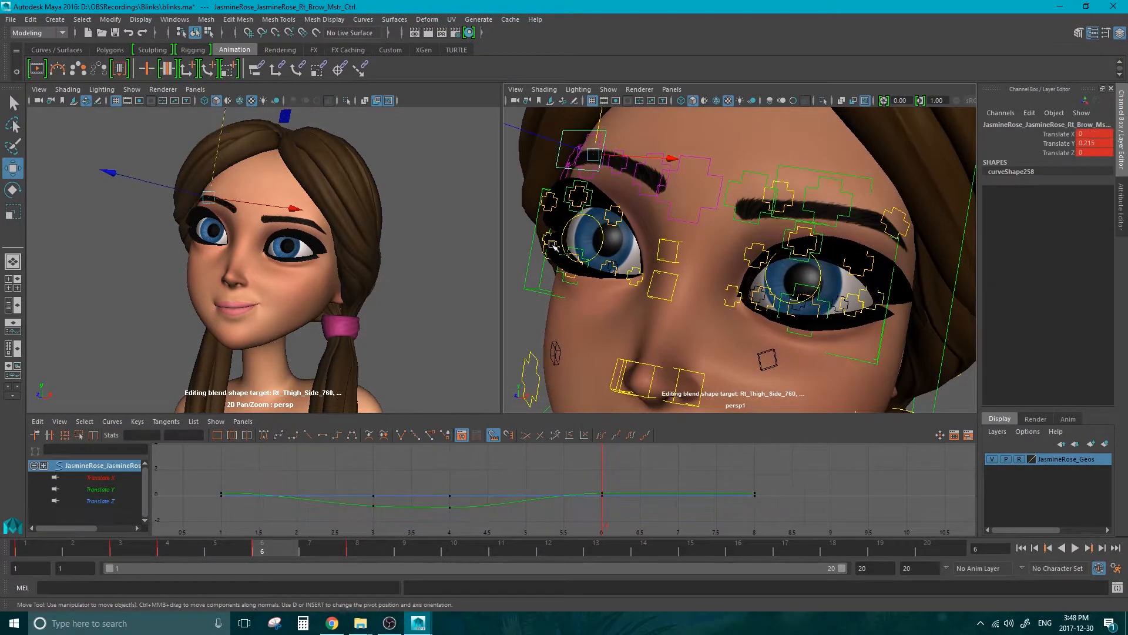
key(alt+v)
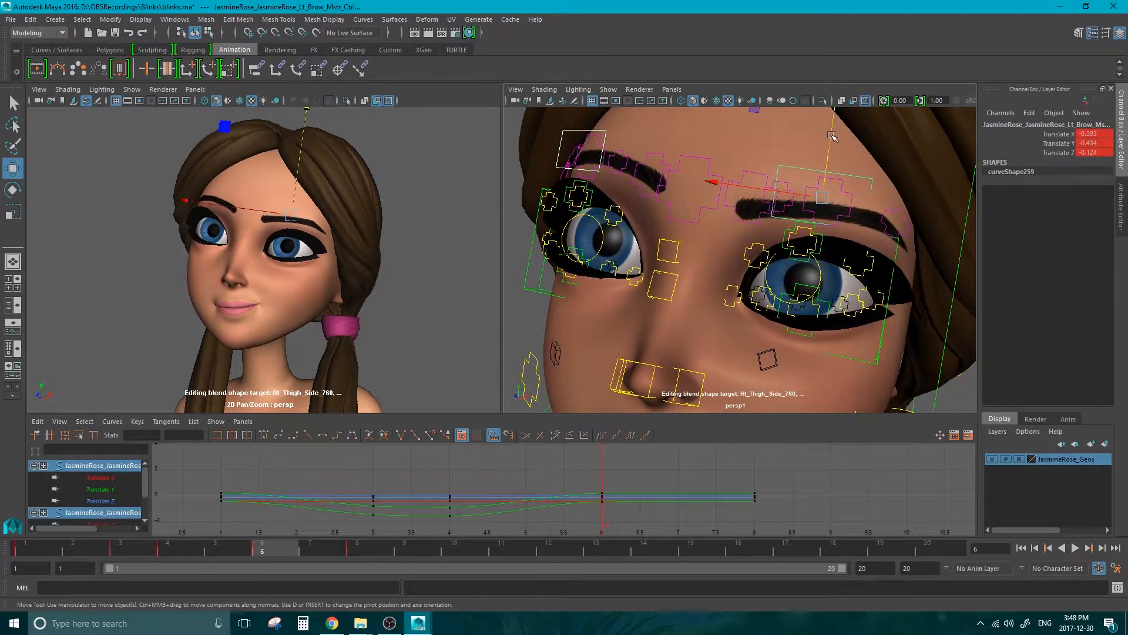
drag(832, 136, 838, 127)
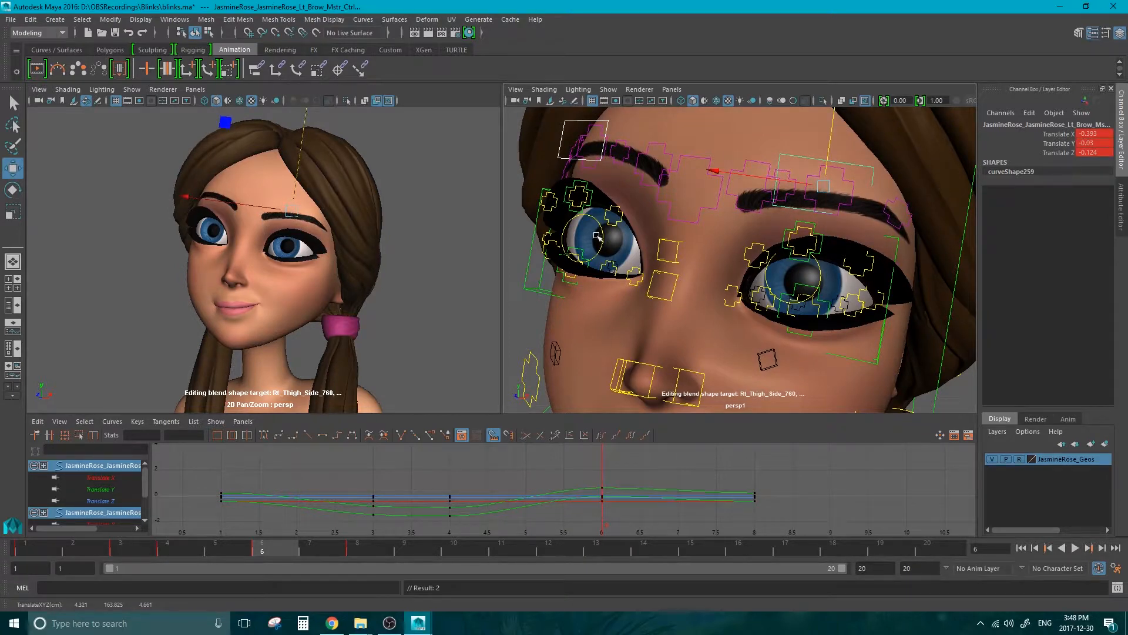
Raise both upper eyelid master controls slightly at frame 6, with the left lid's Translate Y at about -0.04.
click(591, 199)
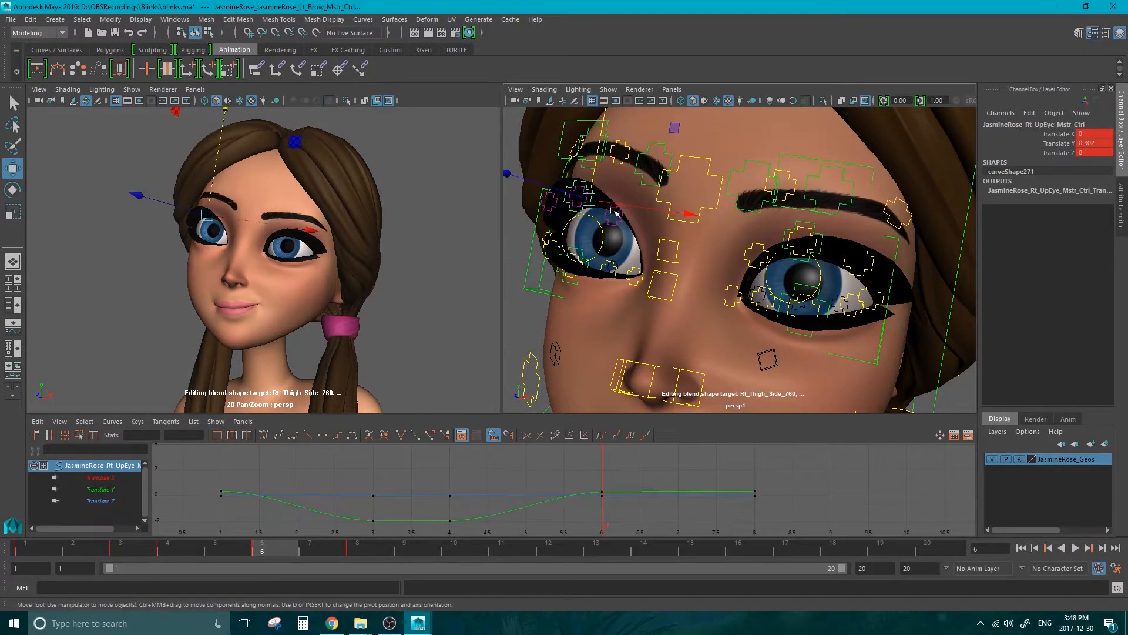
shift+click(808, 223)
drag(831, 138, 833, 135)
Move both lower eyelid master controls slightly down at frame 6, with the left lid's Translate Y at about -0.78.
click(615, 270)
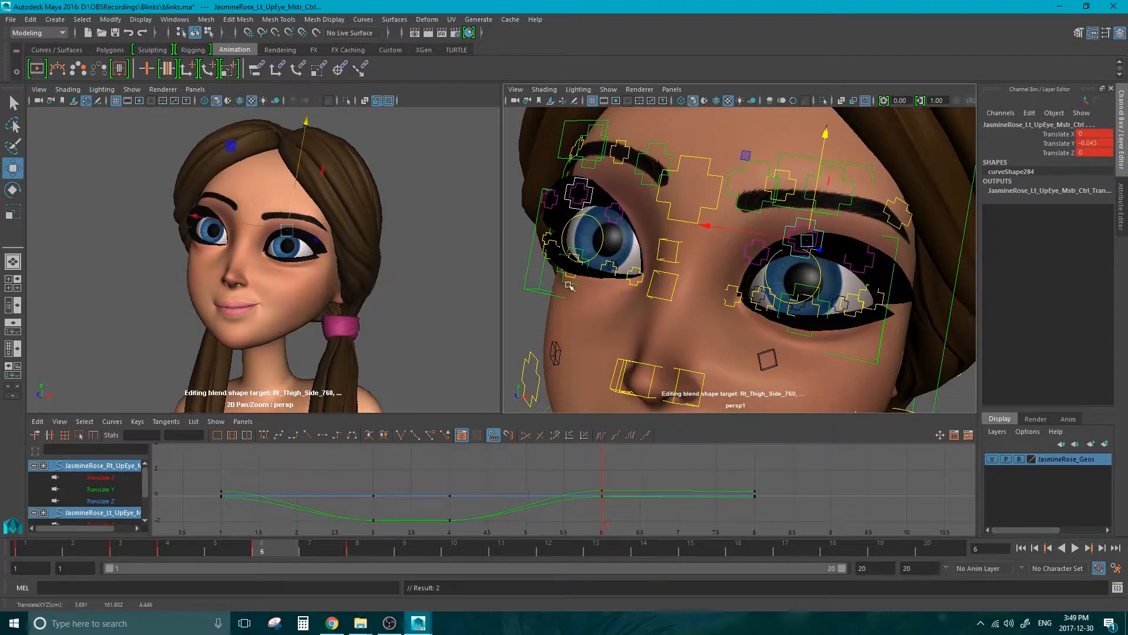
shift+click(802, 334)
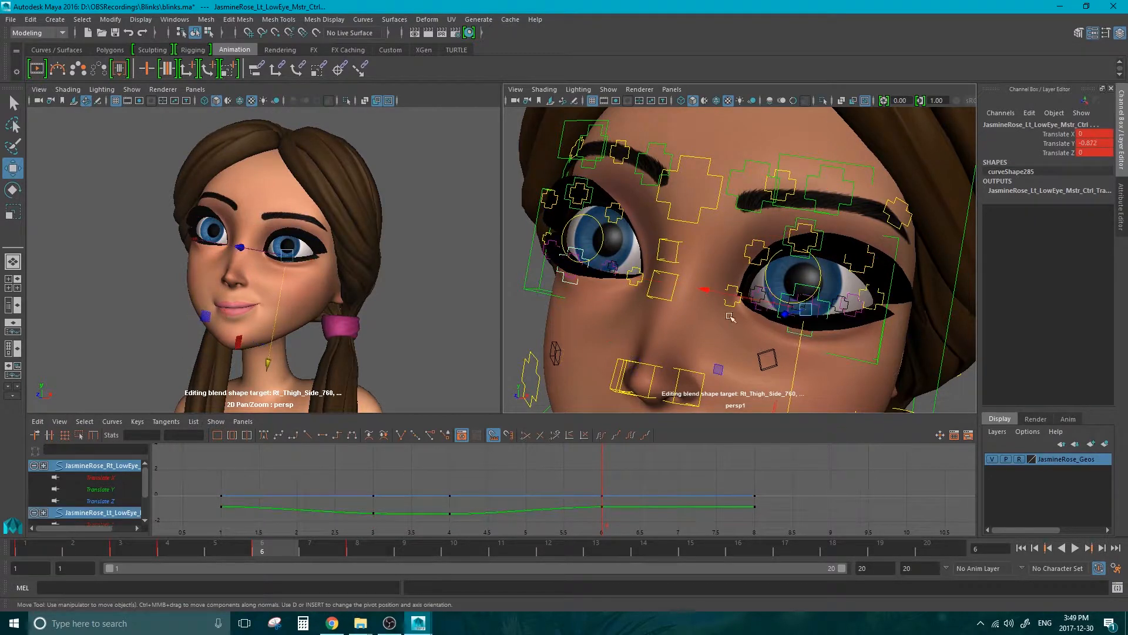
click(803, 352)
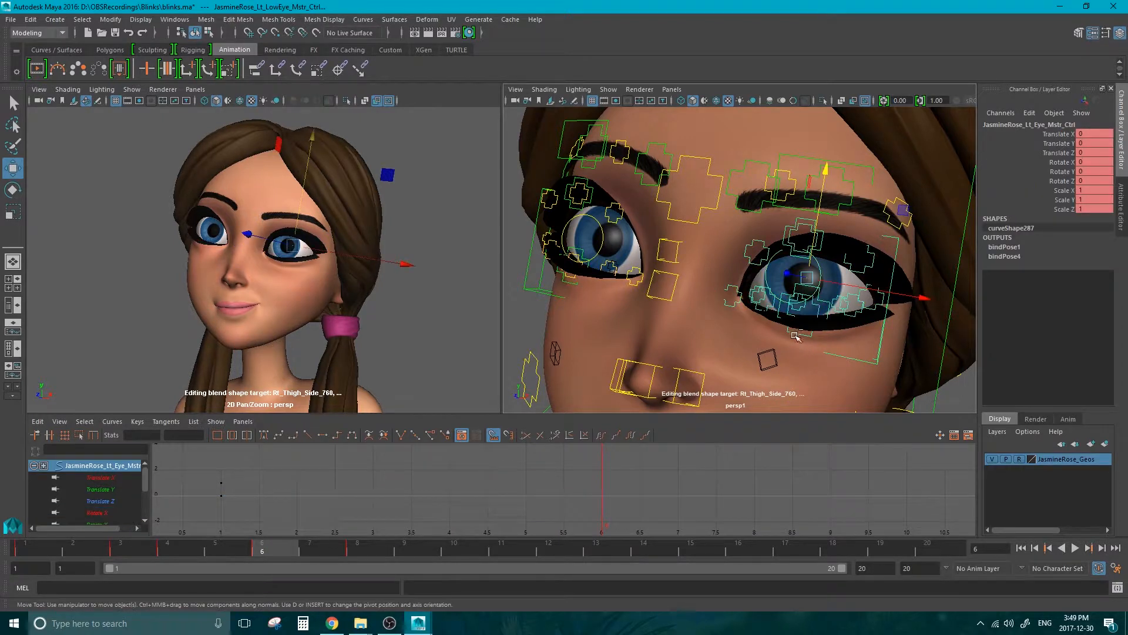
key(ctrl+z)
drag(798, 355, 798, 358)
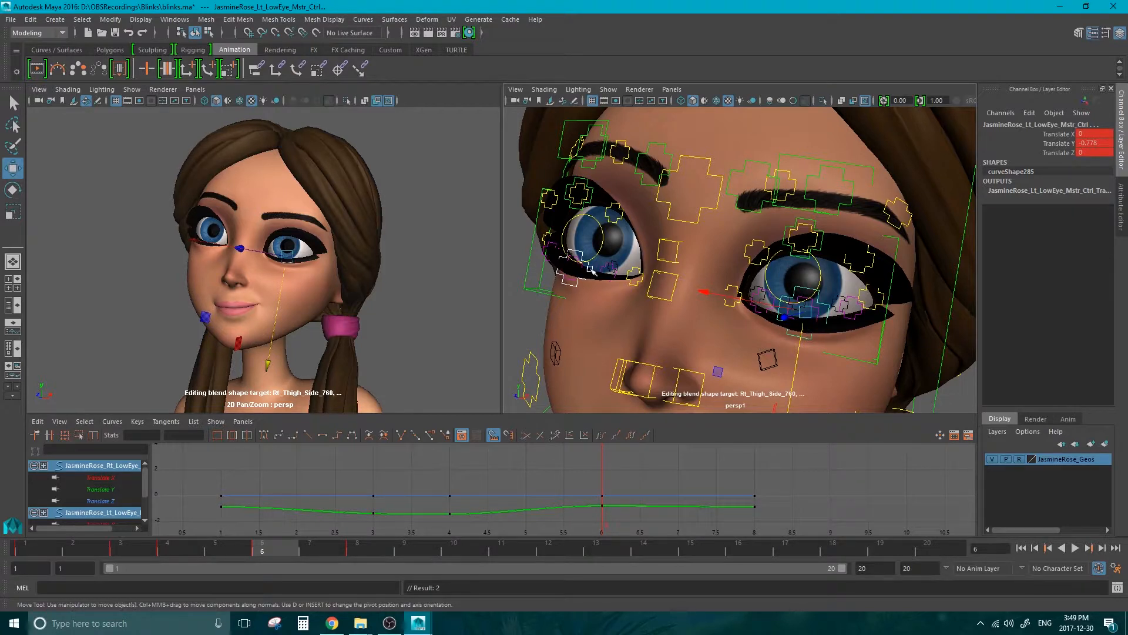
Try lowering the right lower eyelid to about -0.3 in Translate Y, undo it and reselect both lower lid controls.
click(555, 296)
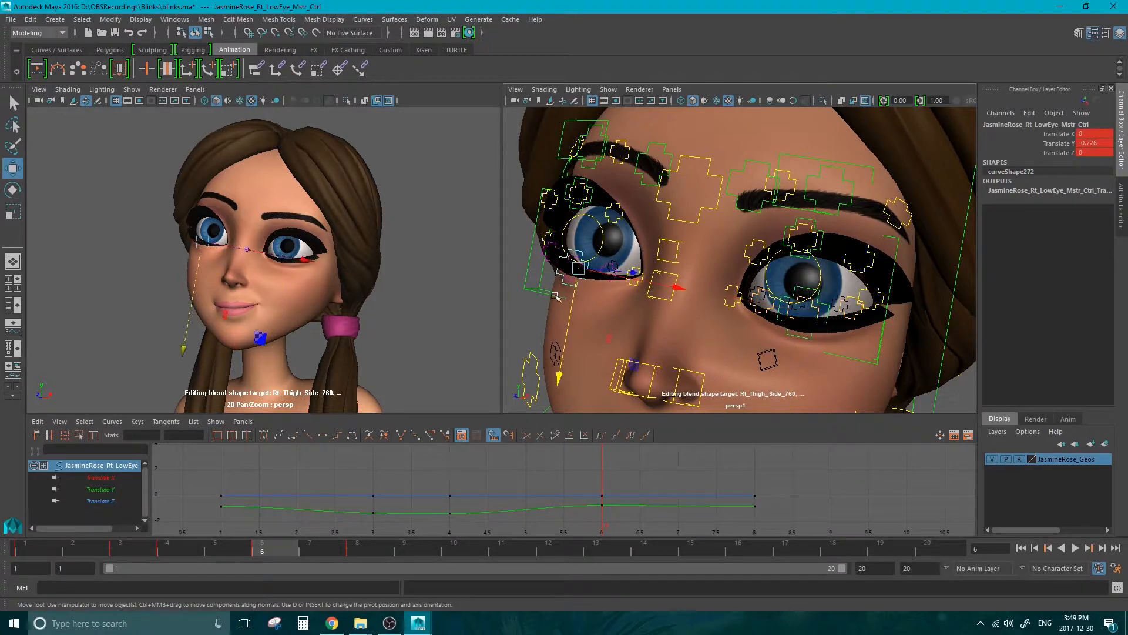
drag(559, 375, 542, 388)
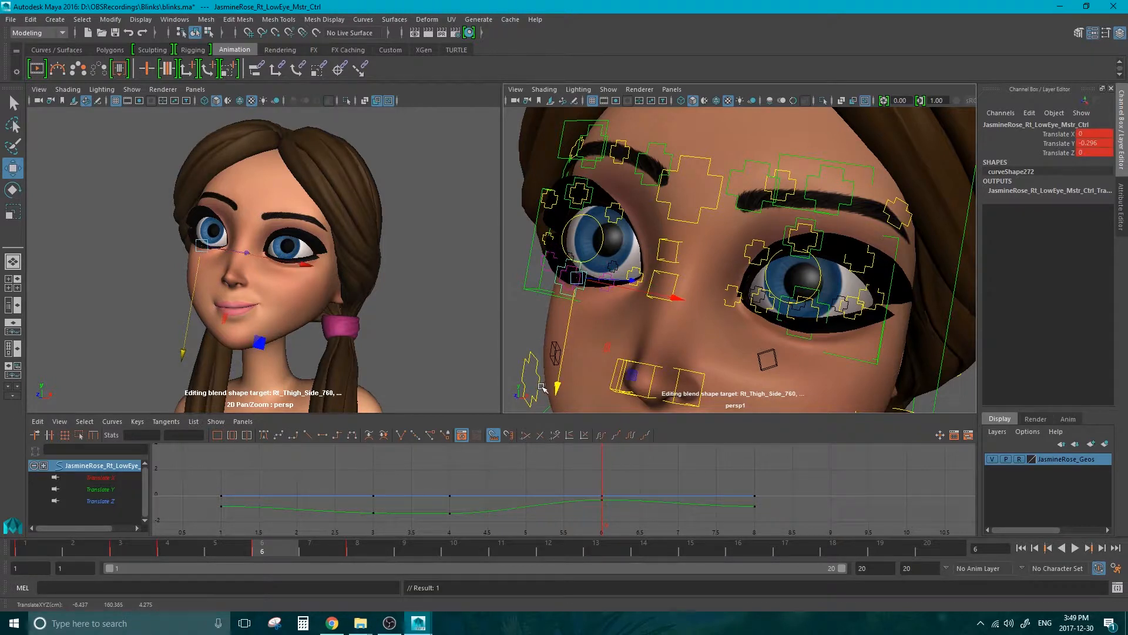
key(ctrl+z)
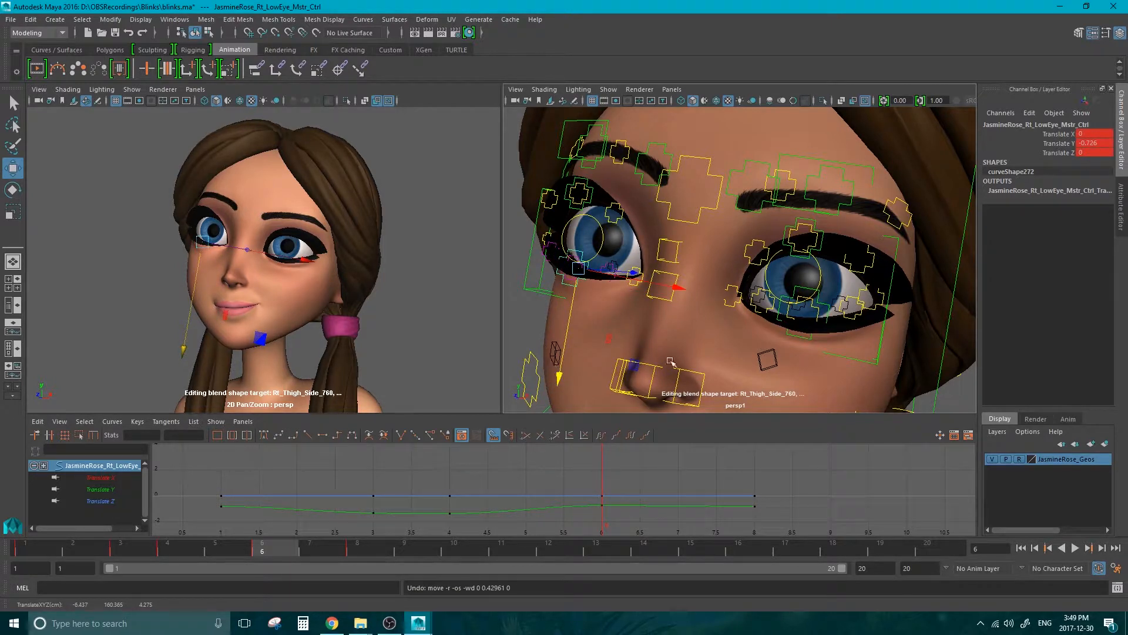
shift+click(816, 342)
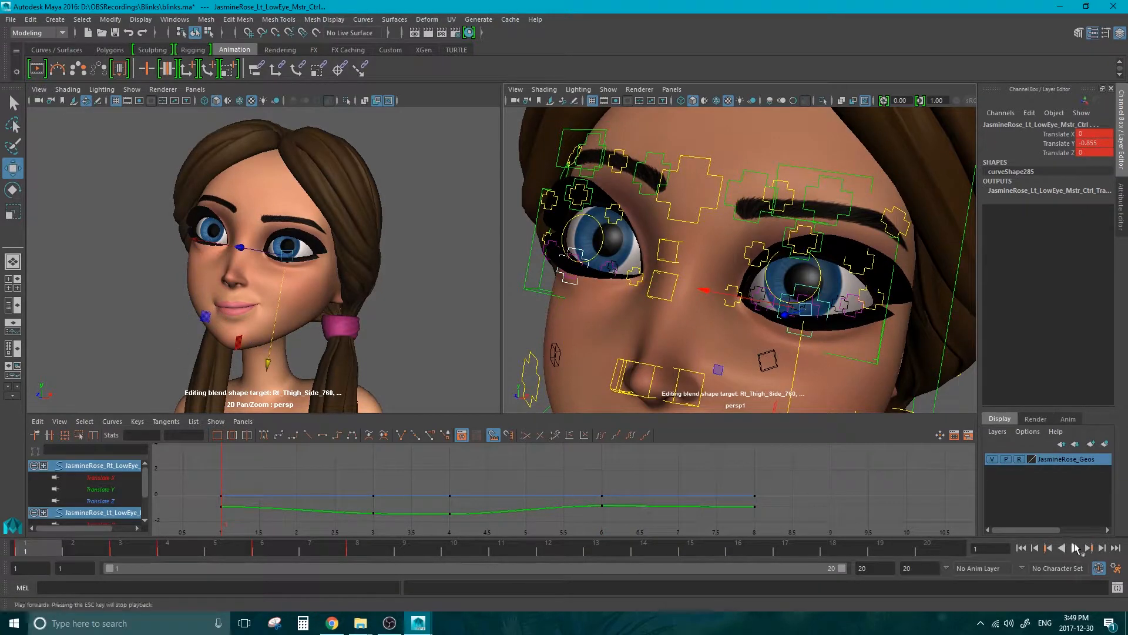
Play back the blink with the overshoot pose and return to frame 1.
click(1075, 547)
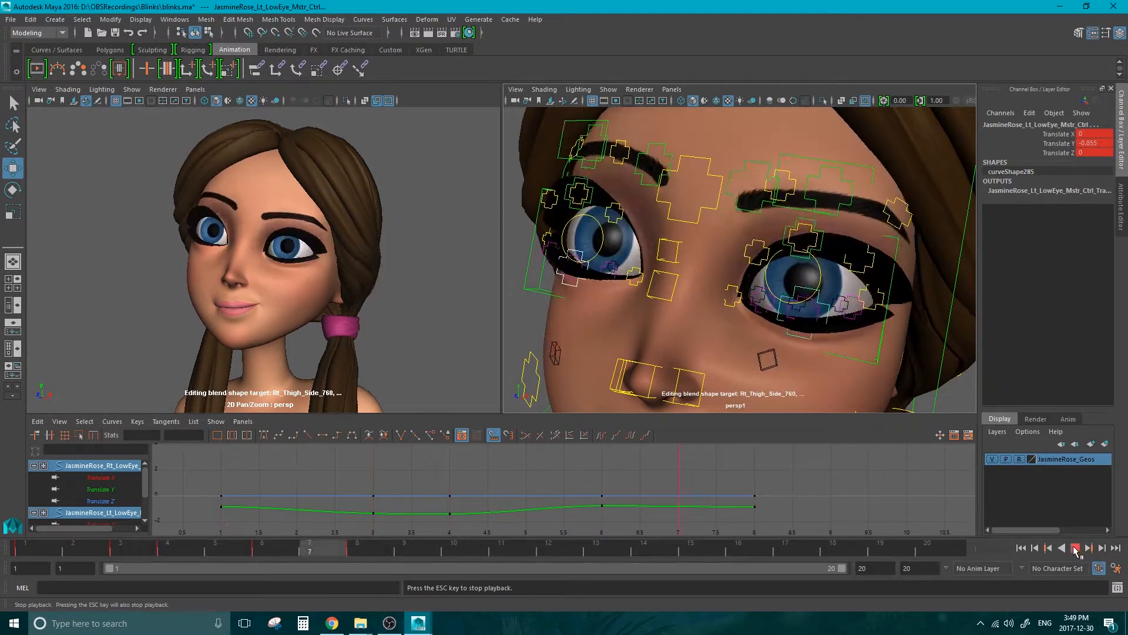
click(1074, 548)
click(28, 547)
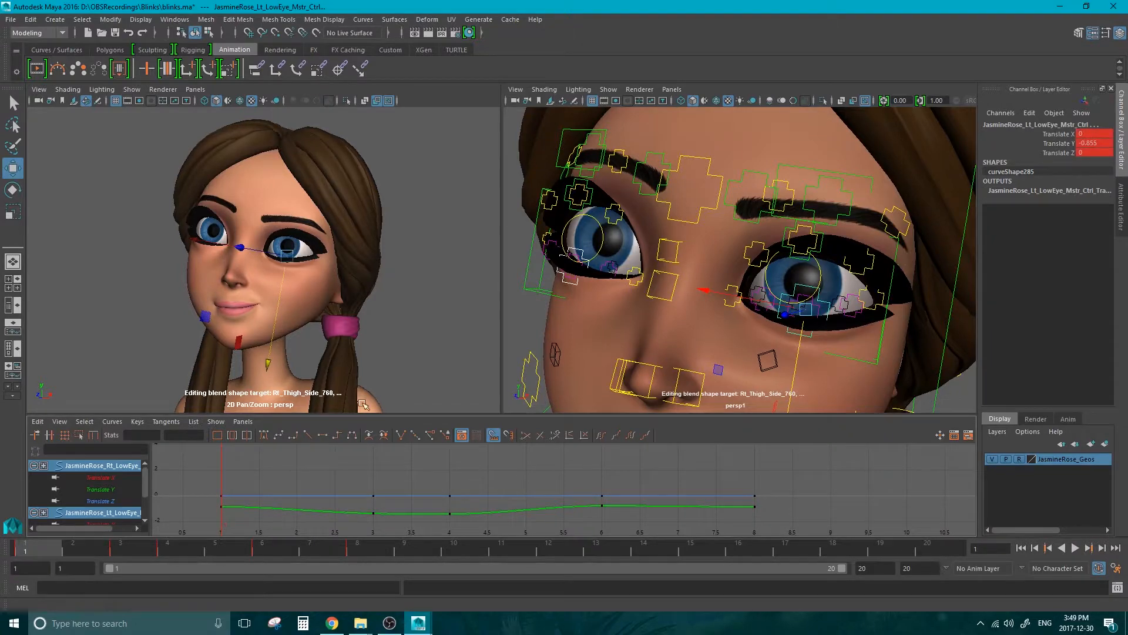
Undo the eyebrow and eyelid overshoot edits made at frame 6.
key(ctrl+z)
key(ctrl+z)
key(ctrl+z)
key(ctrl+z)
key(ctrl+z)
key(ctrl+z)
key(ctrl+z)
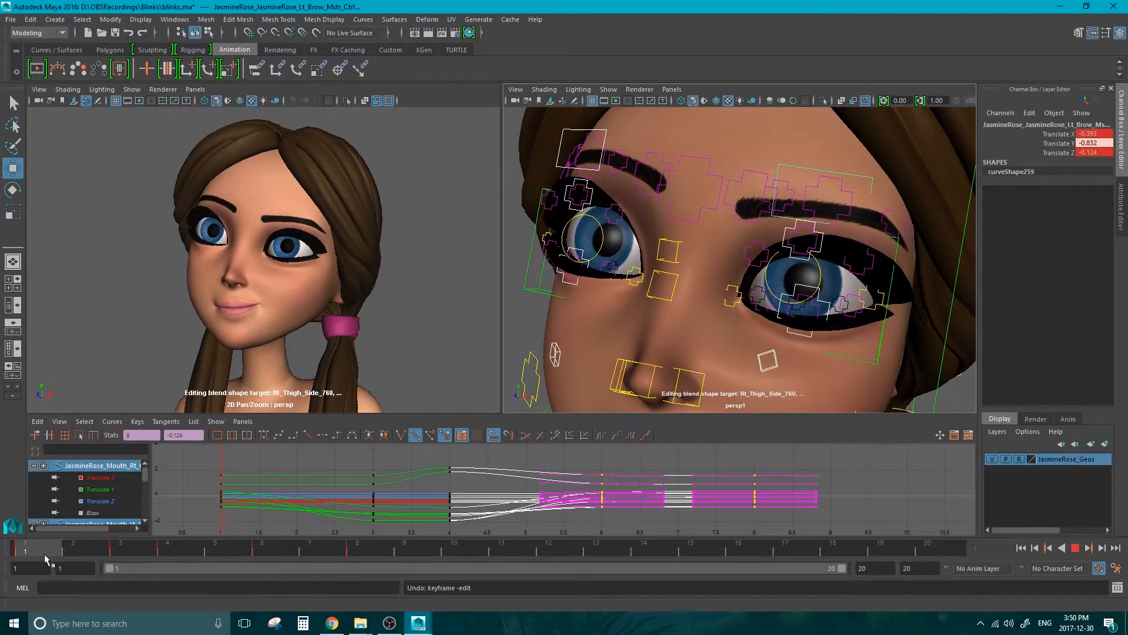
Shift all keys after frame 1 one frame later, to frames 4, 5, 7 and 9.
click(122, 548)
drag(332, 455, 424, 472)
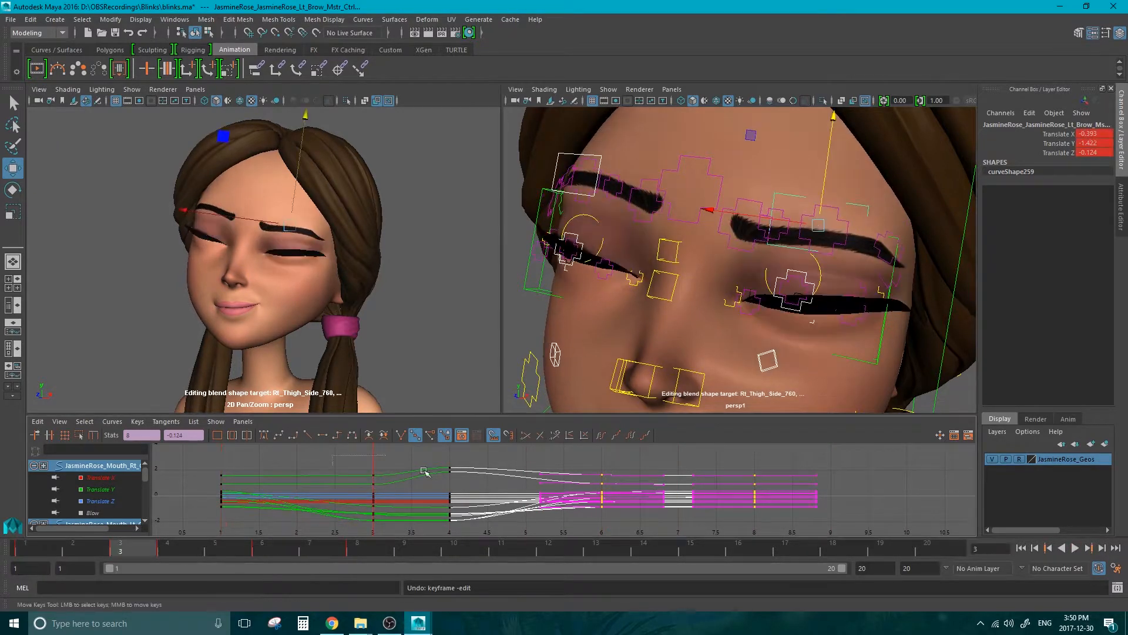
drag(914, 556, 915, 556)
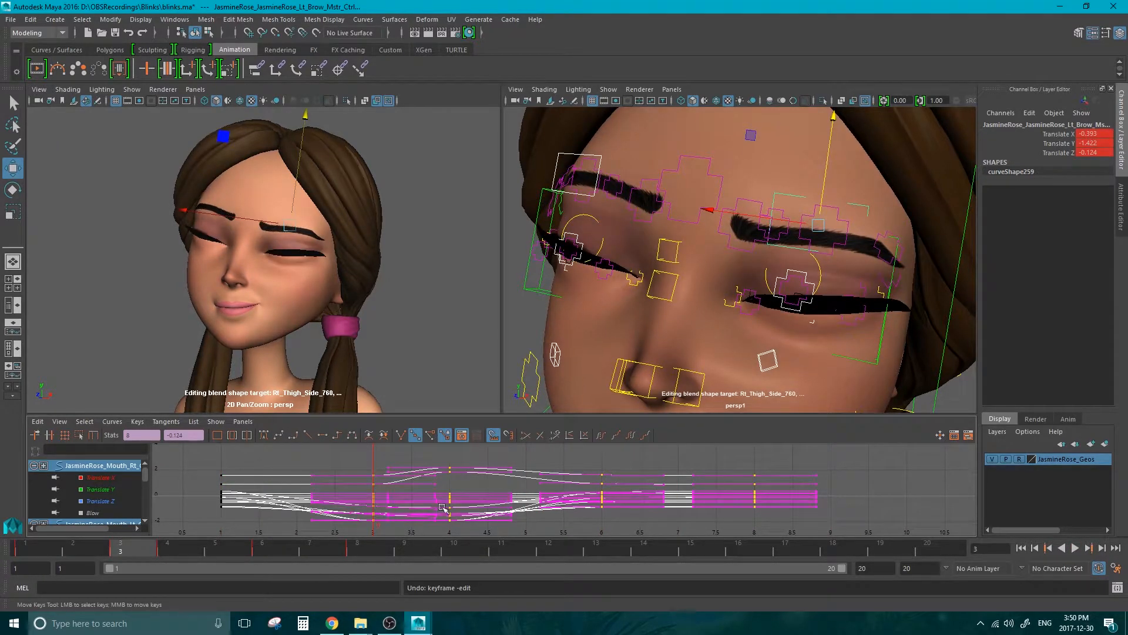
middle_drag(405, 516, 438, 509)
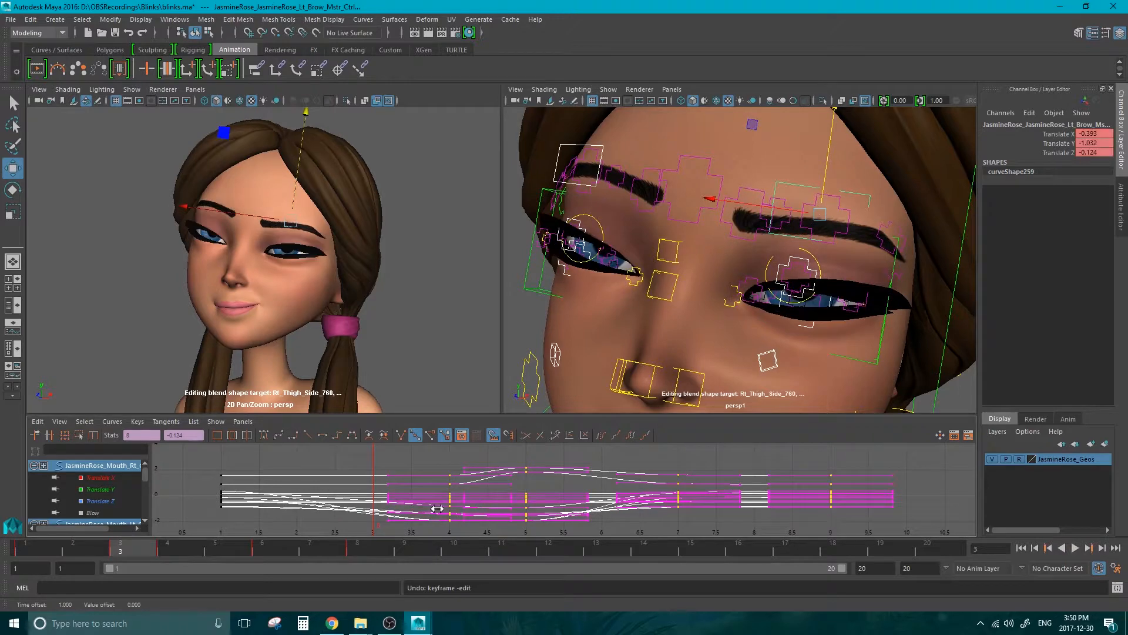
Slow the eye opening by moving the last two key groups to frames 9 and 13.
drag(506, 553, 351, 550)
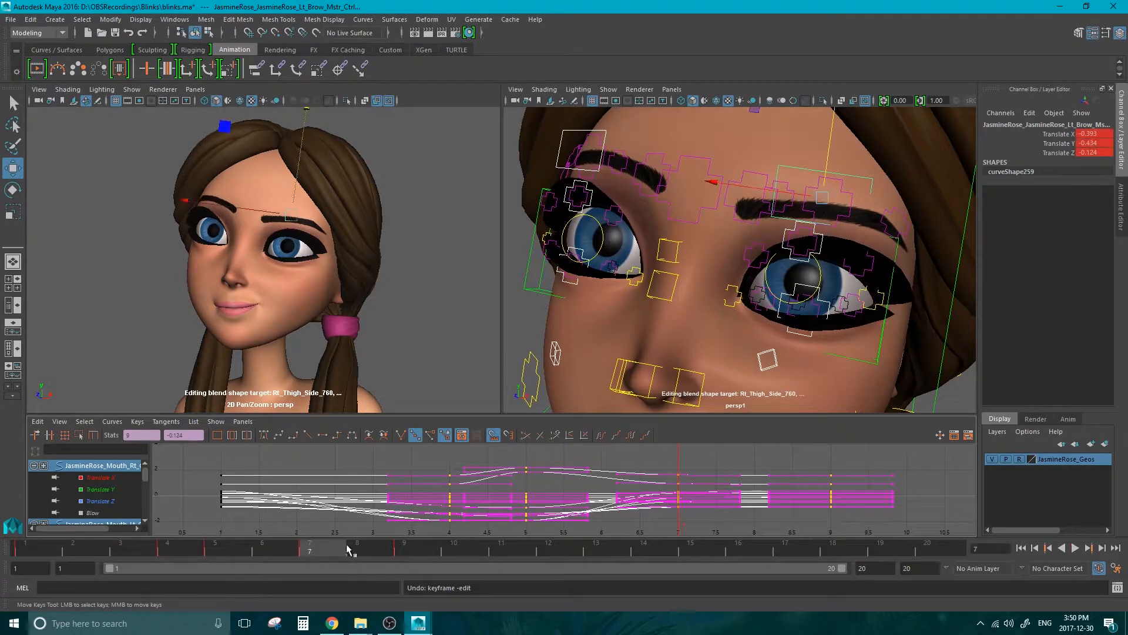
drag(649, 460, 855, 520)
mouse_move(698, 497)
shift+middle_down()
mouse_move(850, 495)
mouse_move(719, 498)
shift+middle_up()
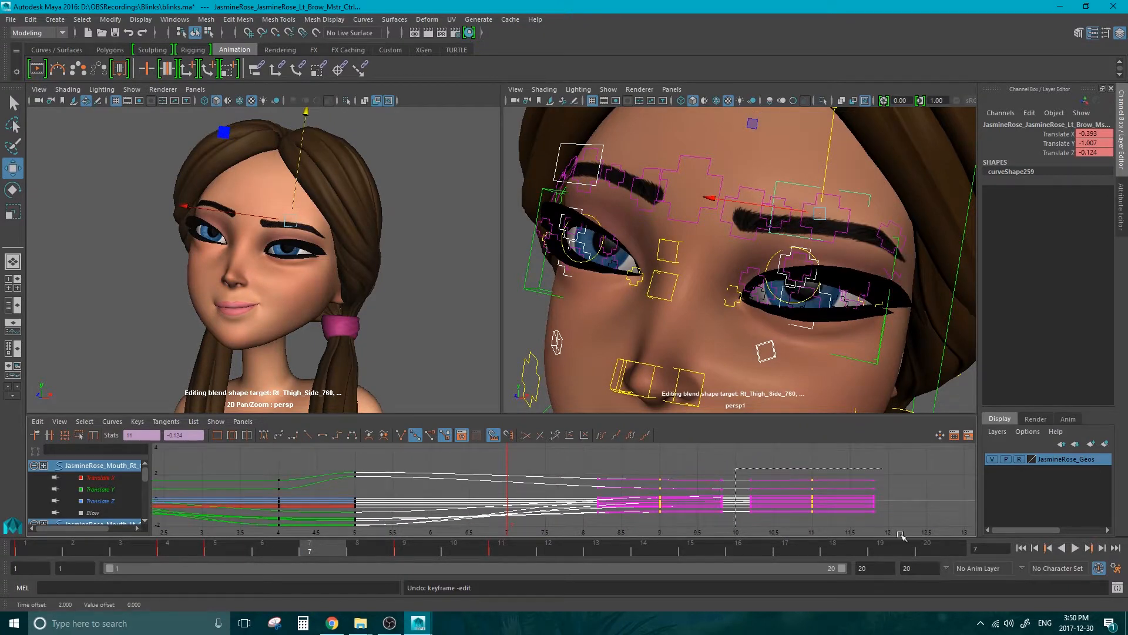
drag(901, 535, 903, 535)
shift+middle_drag(784, 501, 904, 507)
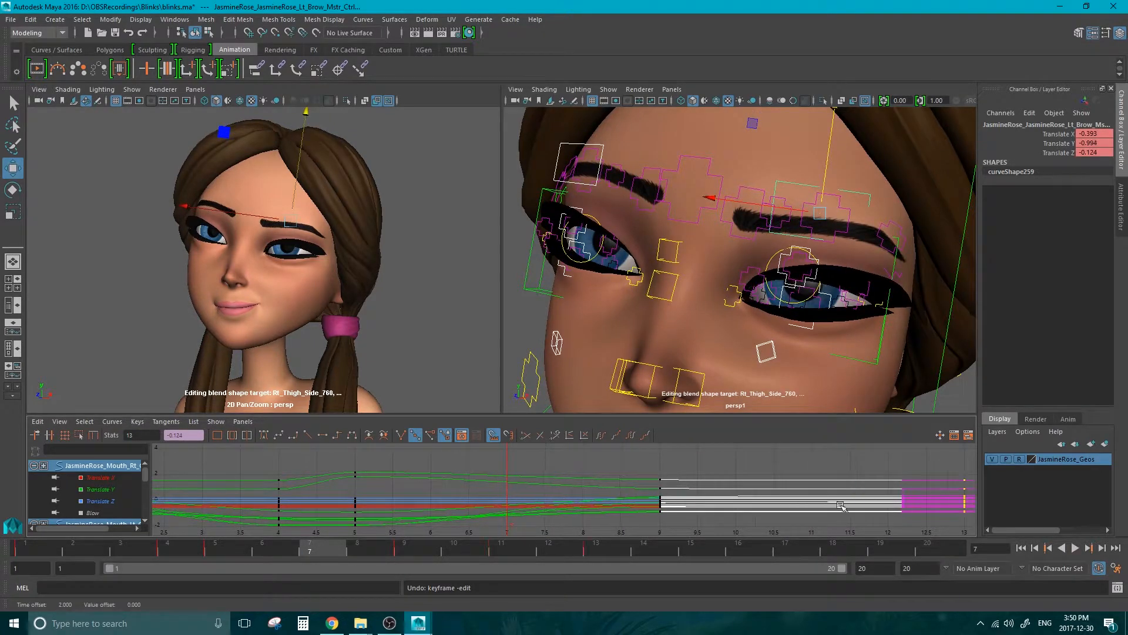
Check the closed pose at frame 4 and play back the slower blink from frame 1.
click(24, 550)
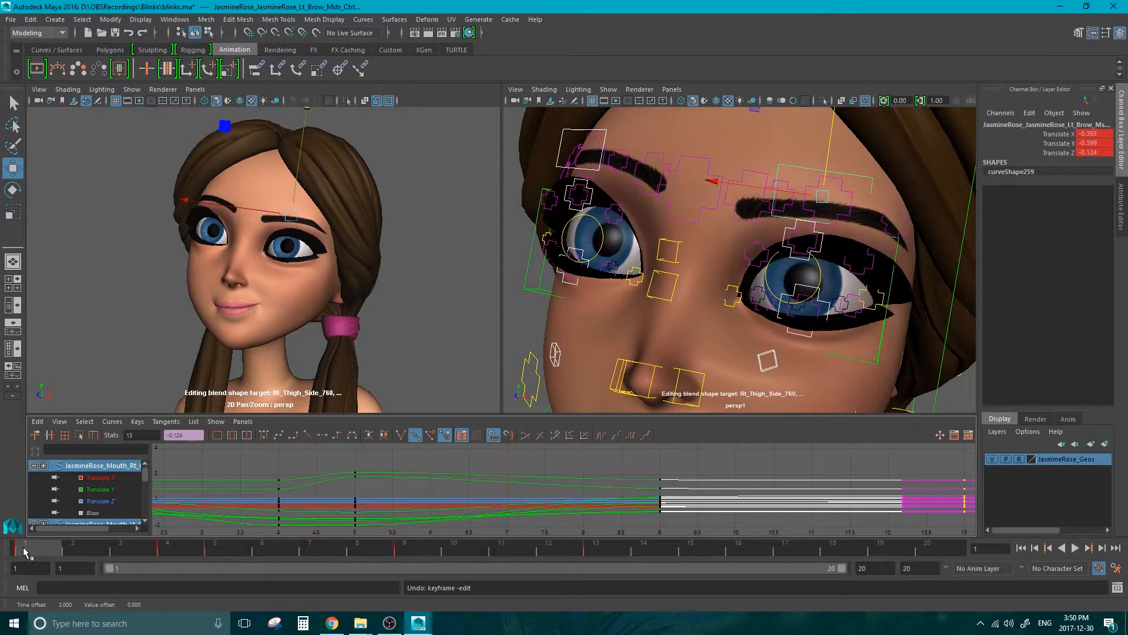
click(231, 512)
mouse_move(164, 551)
mouse_down()
mouse_move(229, 549)
mouse_move(177, 537)
mouse_move(270, 555)
mouse_move(176, 544)
mouse_move(393, 549)
mouse_move(164, 549)
mouse_up()
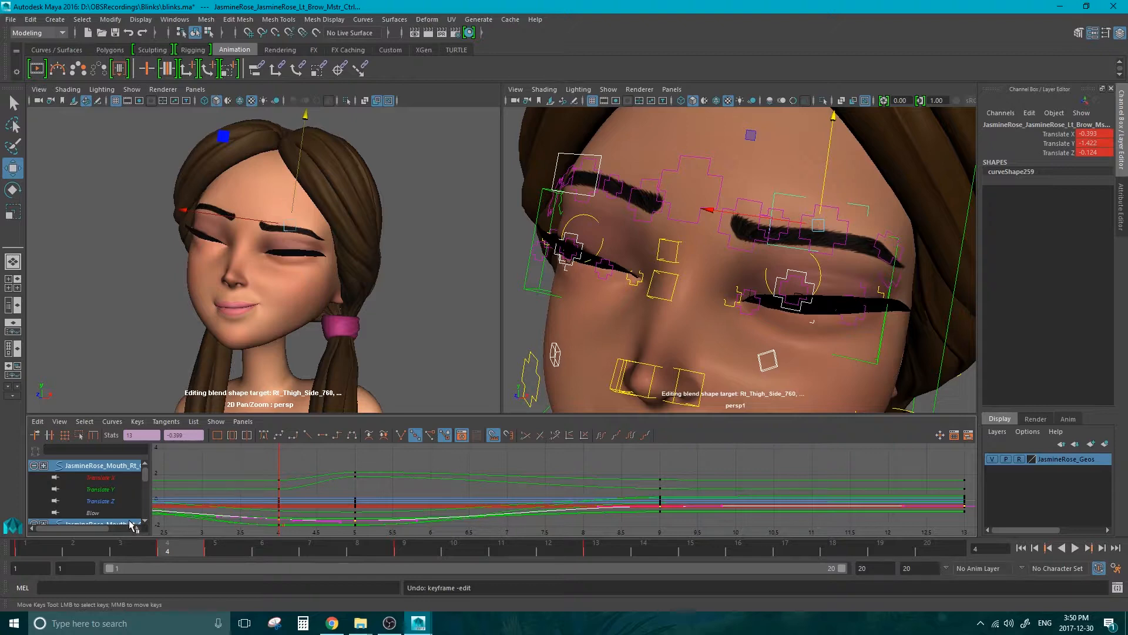
click(19, 544)
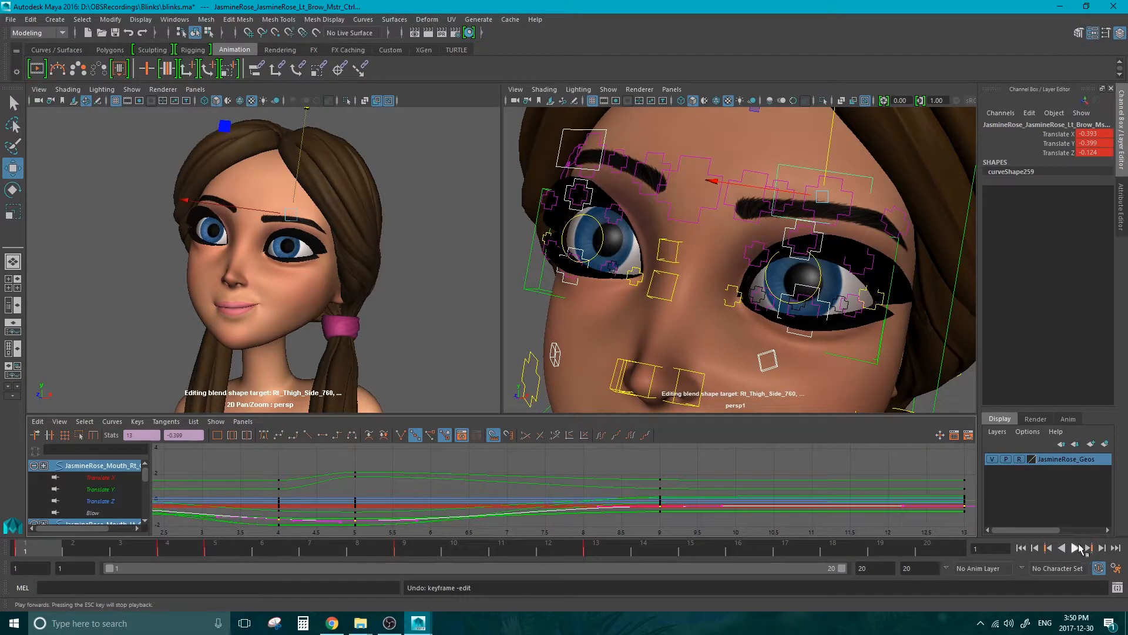
click(1075, 549)
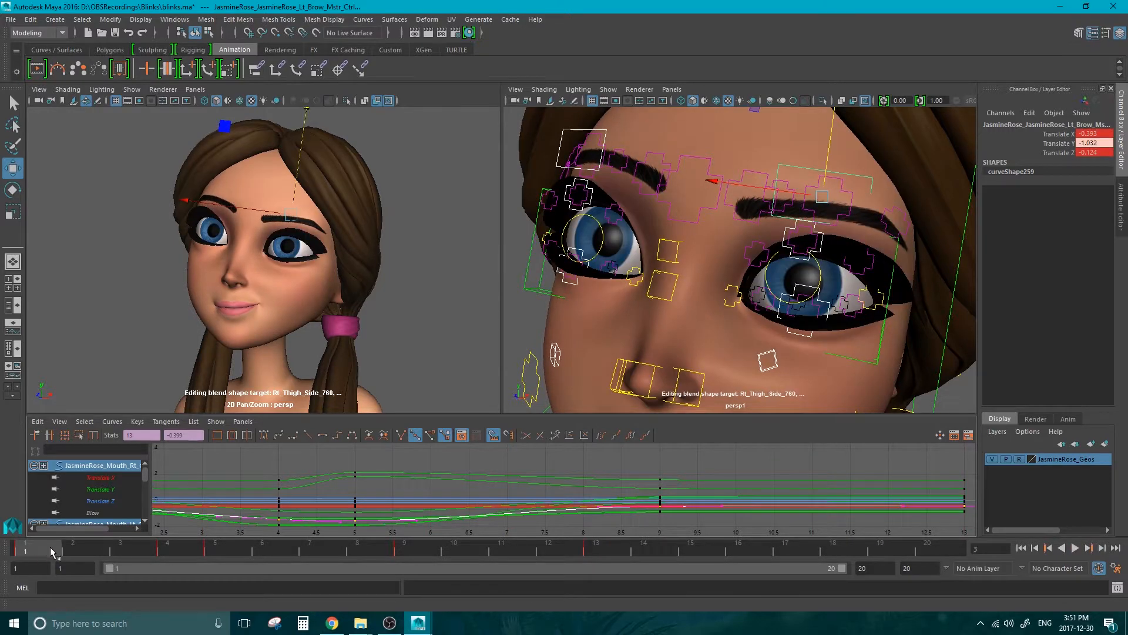
Shift all keys after frame 1 one frame earlier, to frames 3, 4, 8 and 12.
click(142, 547)
click(476, 462)
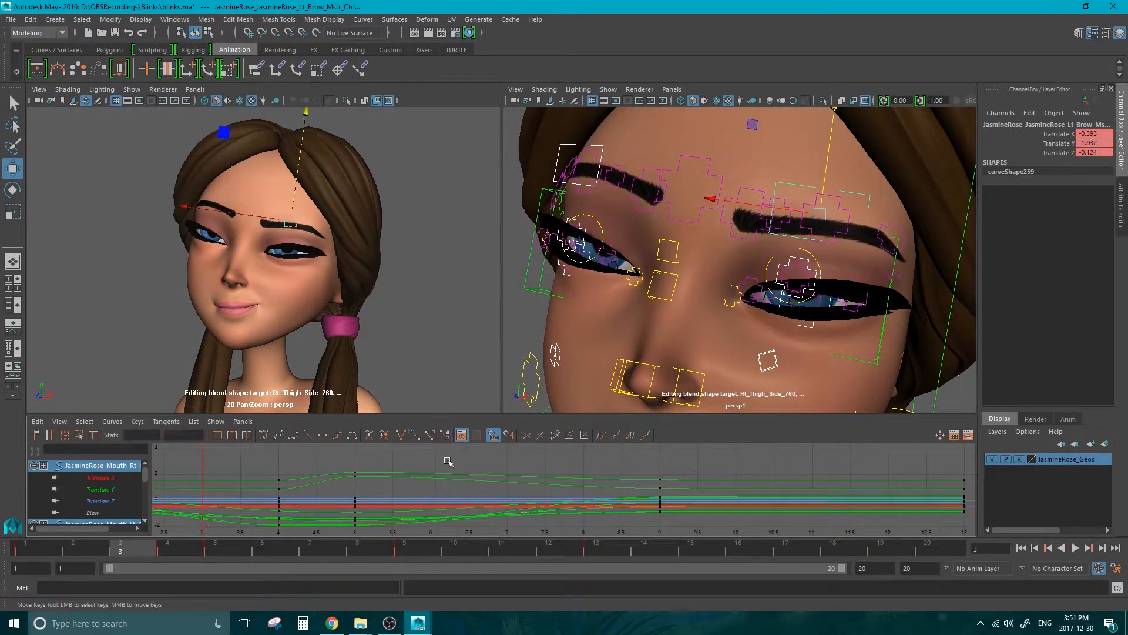
key(a)
drag(967, 546, 968, 547)
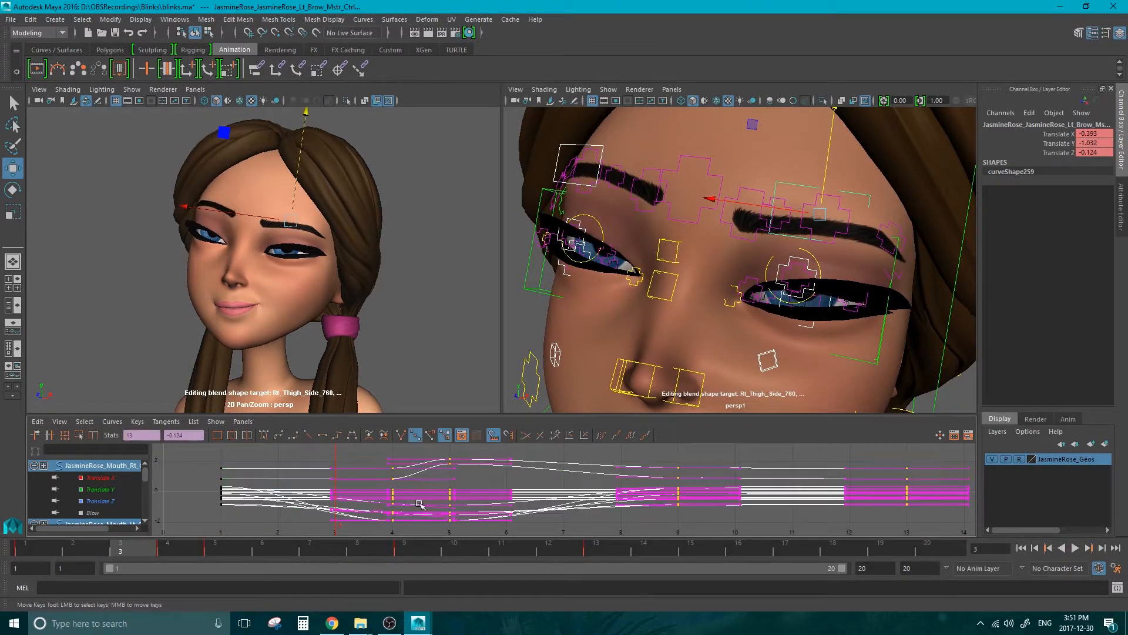
shift+middle_drag(422, 506, 383, 506)
Move the last two key groups one frame earlier, to frames 7 and 11, and play back the blink from frame 1.
click(194, 552)
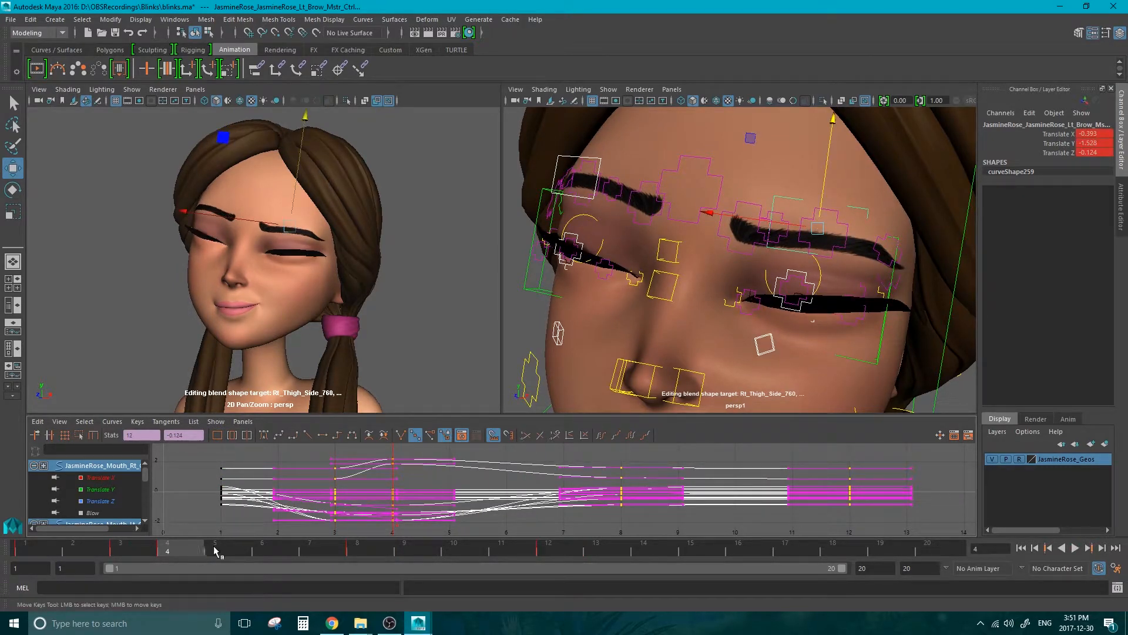
drag(215, 547, 310, 554)
click(680, 455)
drag(559, 457, 962, 509)
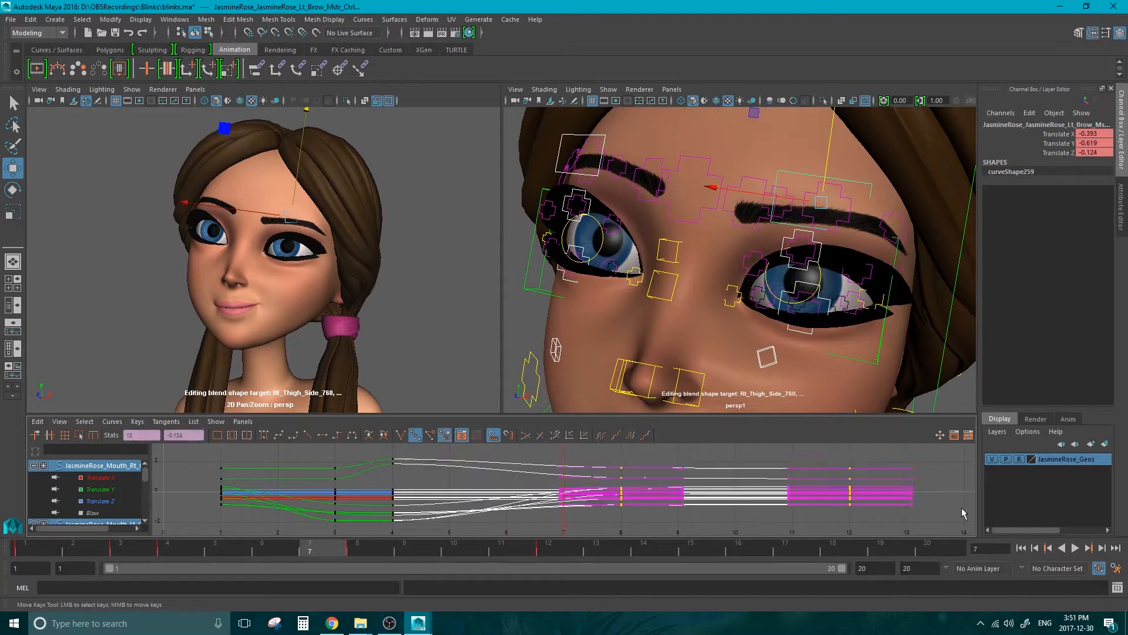
shift+middle_drag(684, 485, 662, 489)
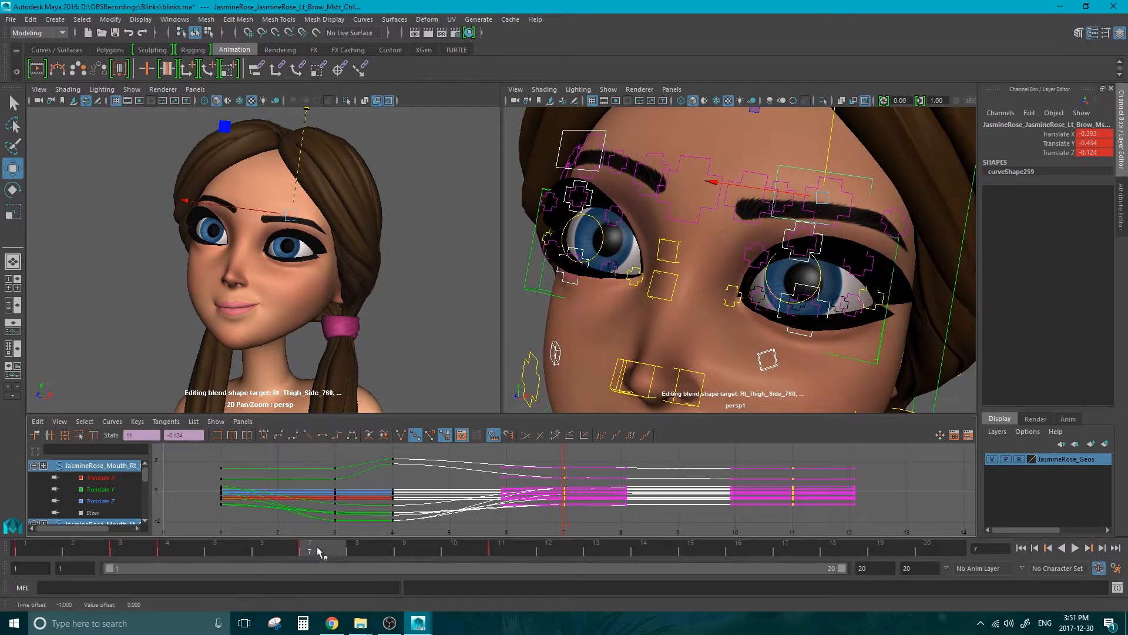
drag(317, 550, 39, 549)
click(1076, 548)
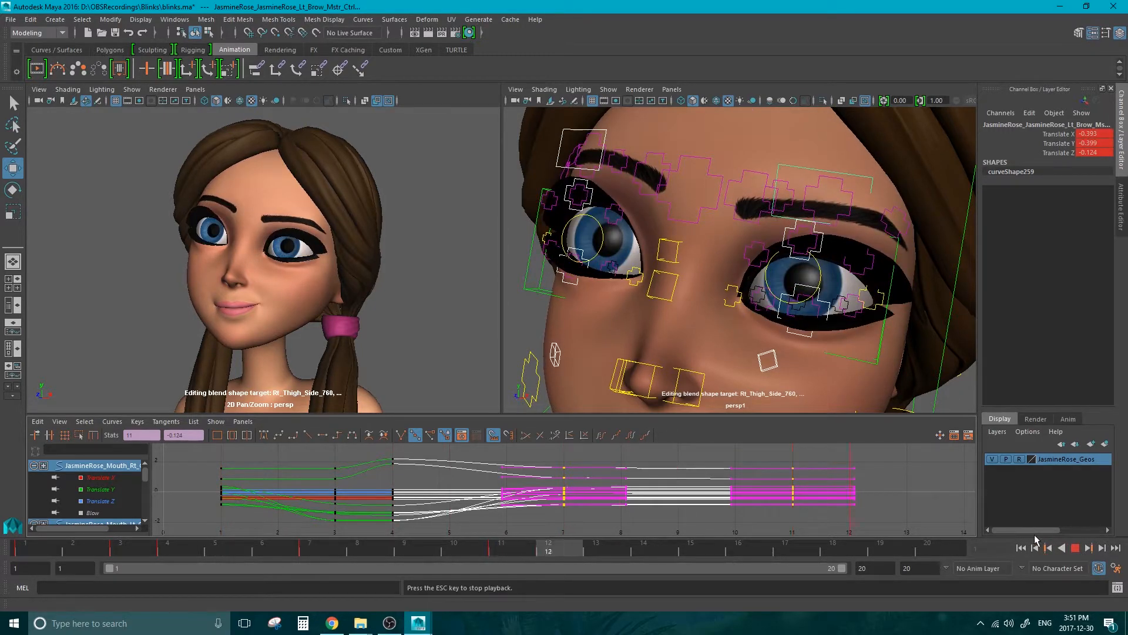